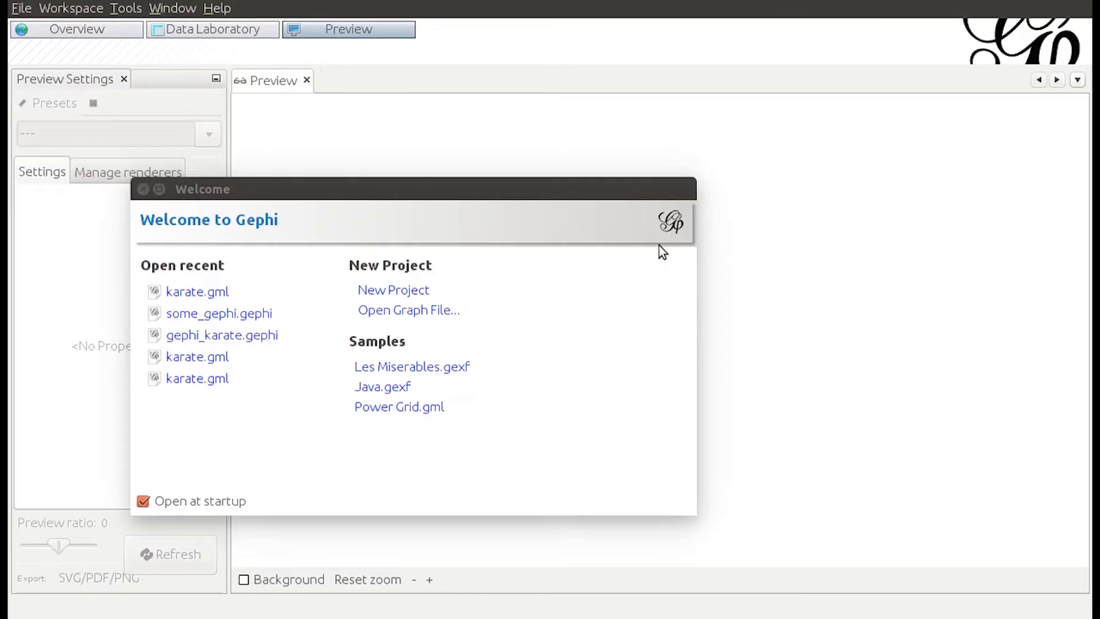
Create a new empty project in the Overview workspace and bring up the File menu.
left_click(423, 292)
left_click(423, 292)
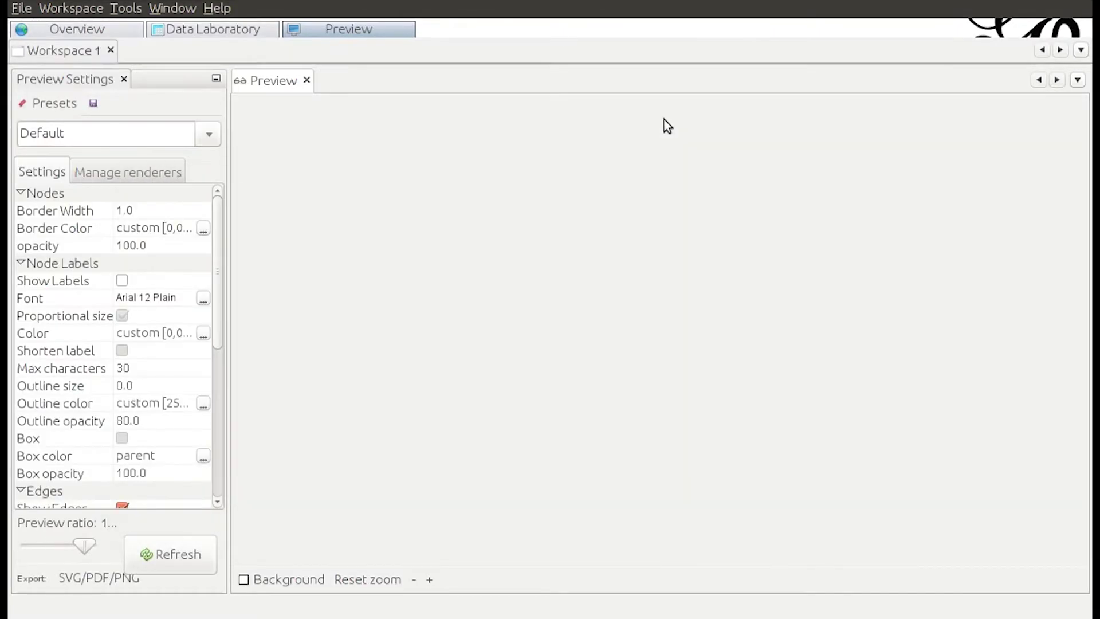
left_click(87, 30)
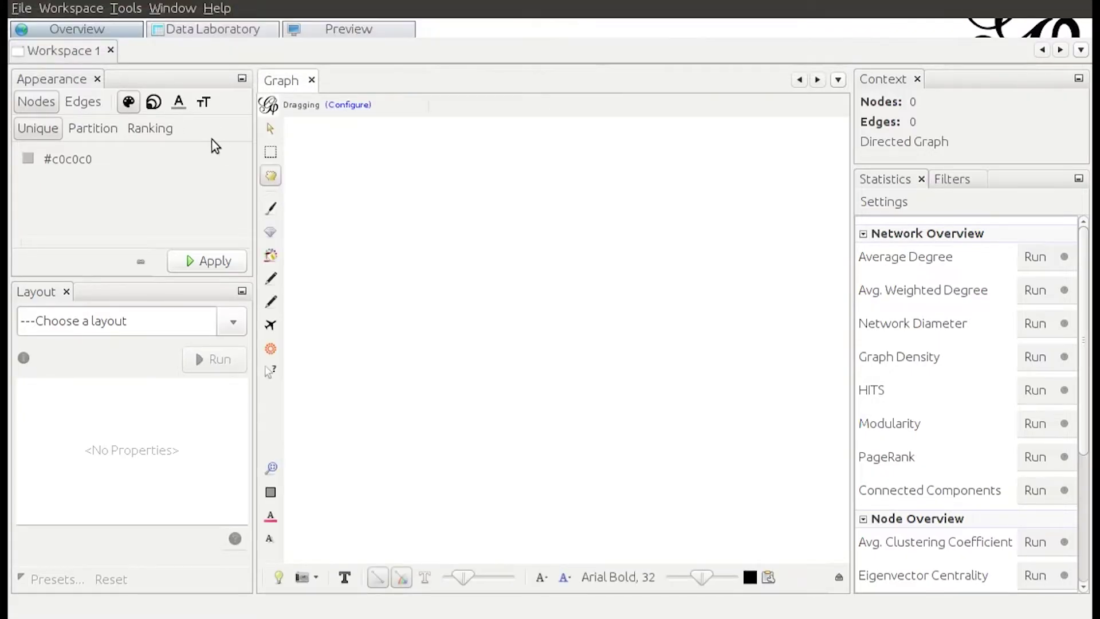
key("alt+f")
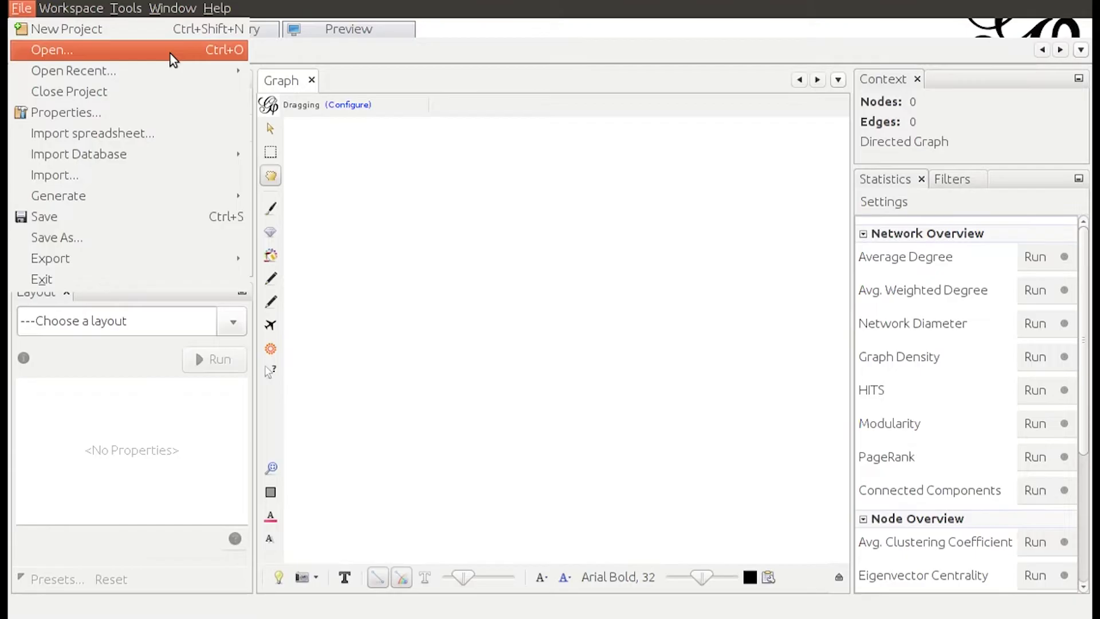
Open karate.gml and import it as an undirected graph into a new workspace.
left_click(169, 52)
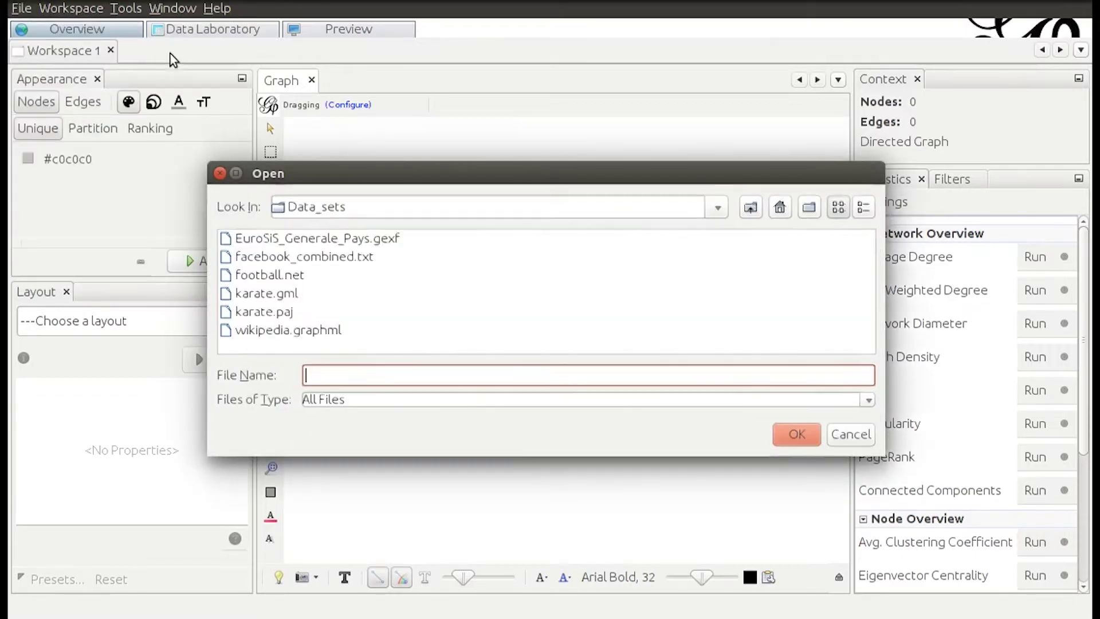
left_click(263, 296)
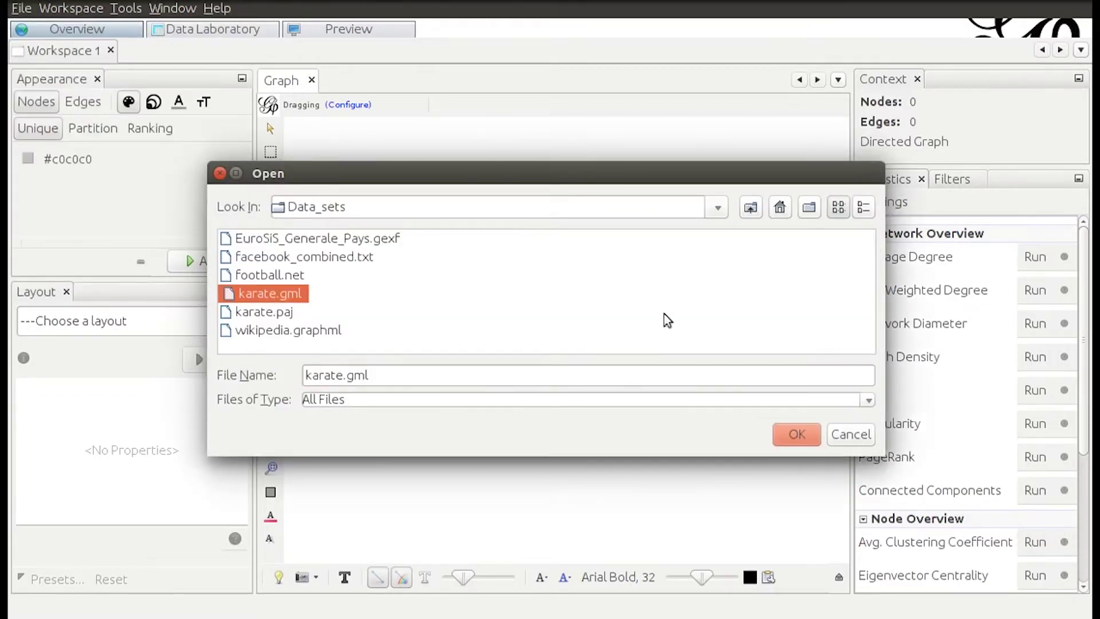
left_click(796, 435)
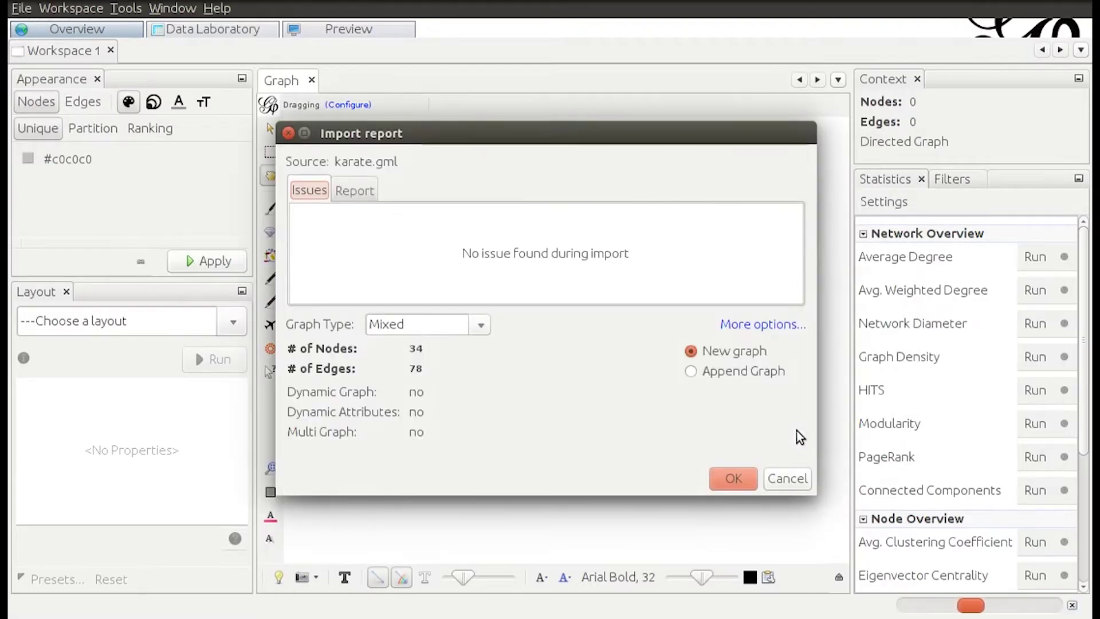
left_click(482, 323)
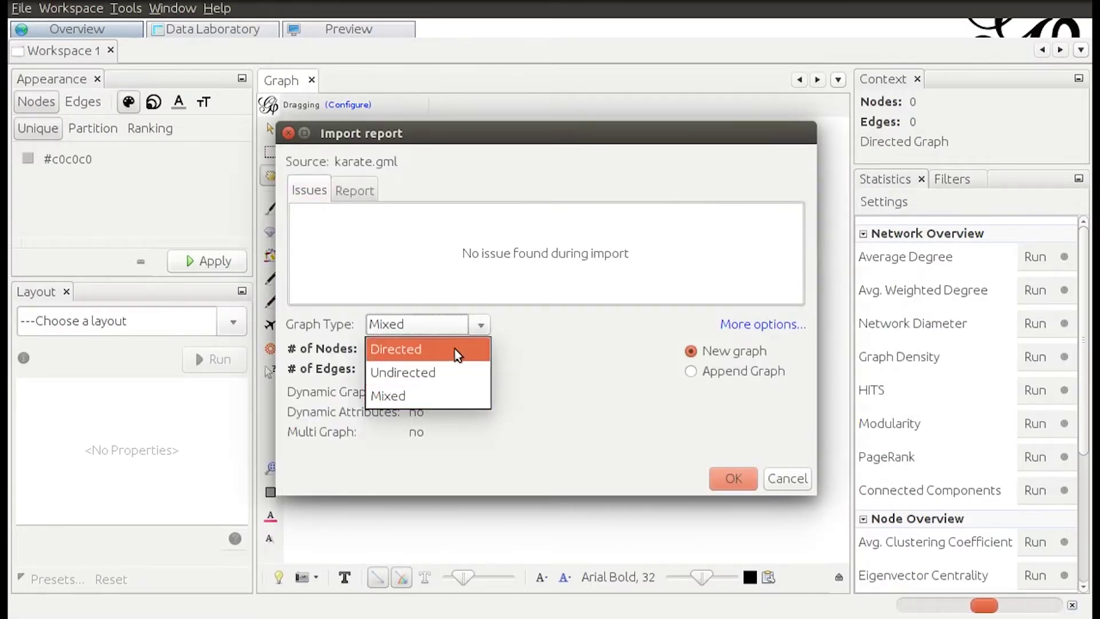
left_click(445, 377)
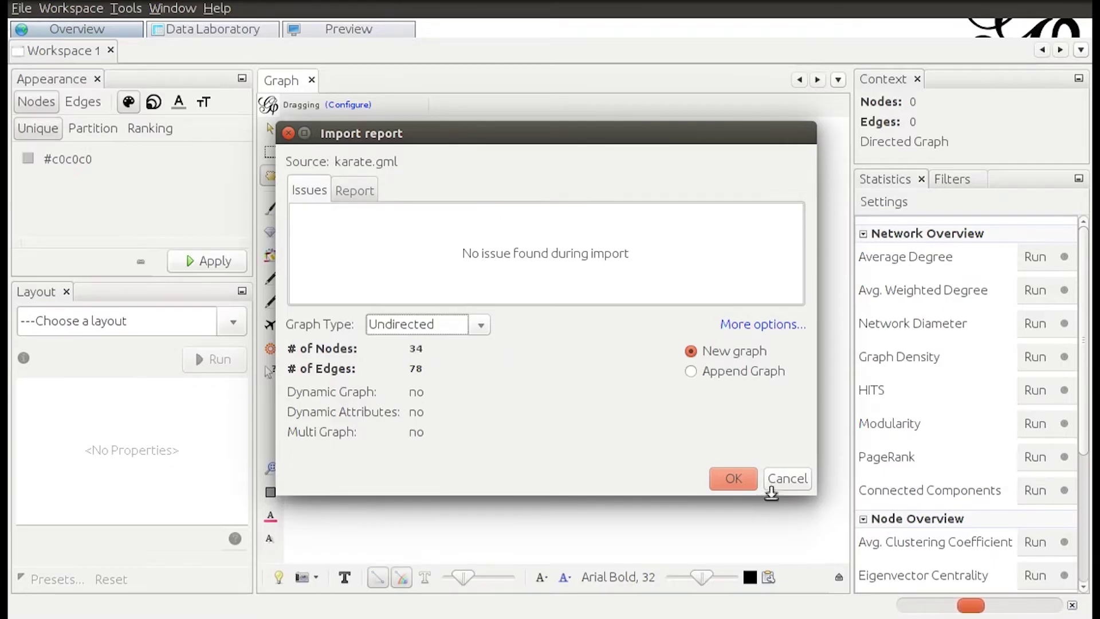
left_click(744, 481)
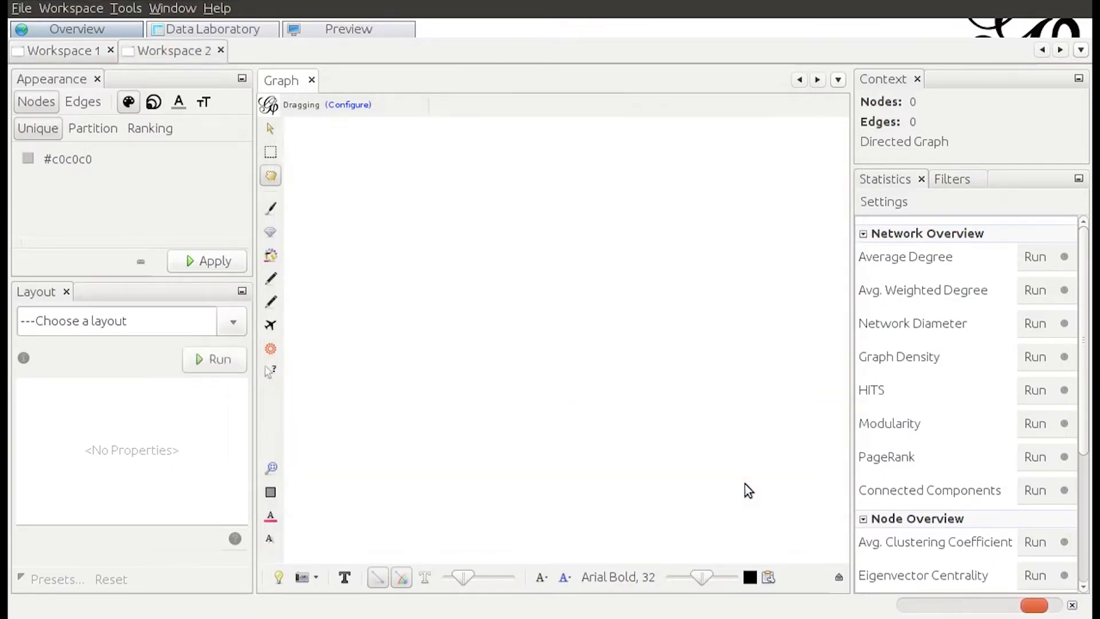
Enlarge the karate graph with the zoom slider and make the edges thicker.
left_click(839, 577)
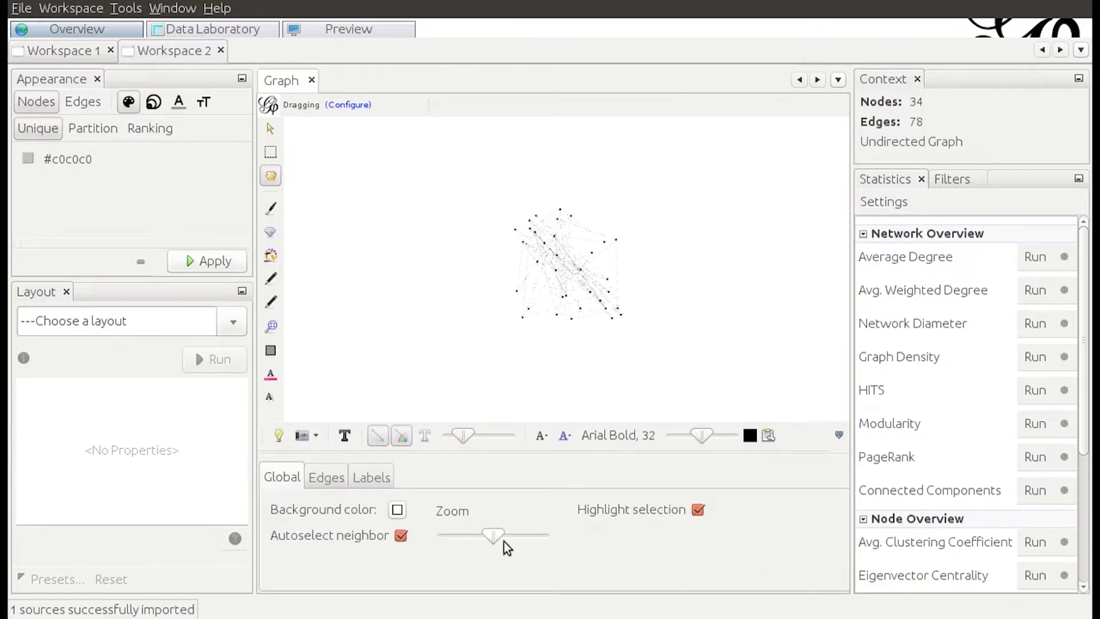
left_click_drag(504, 537, 471, 538)
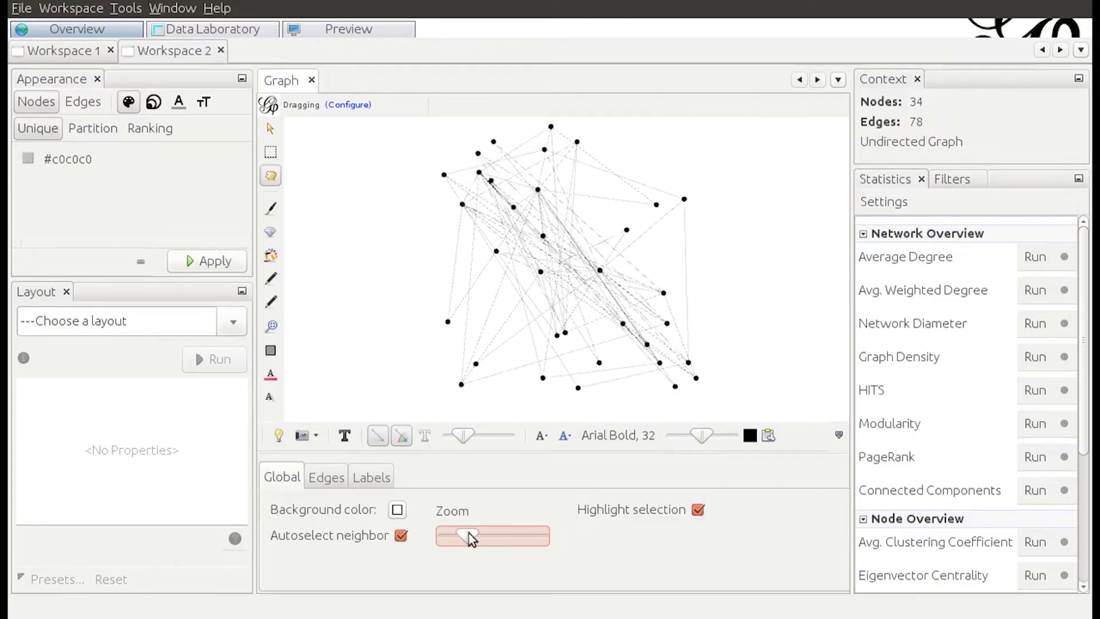
left_click_drag(463, 435, 488, 441)
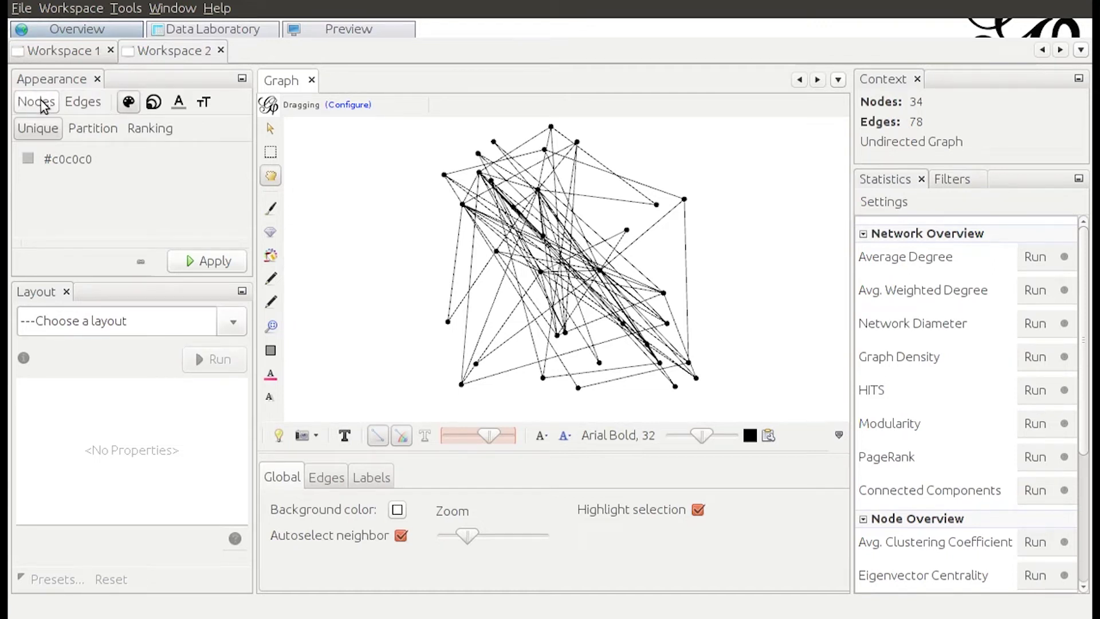
Give all nodes size 20 and colour them magenta (#fc52ff).
left_click(154, 118)
double_click(90, 164)
type("20")
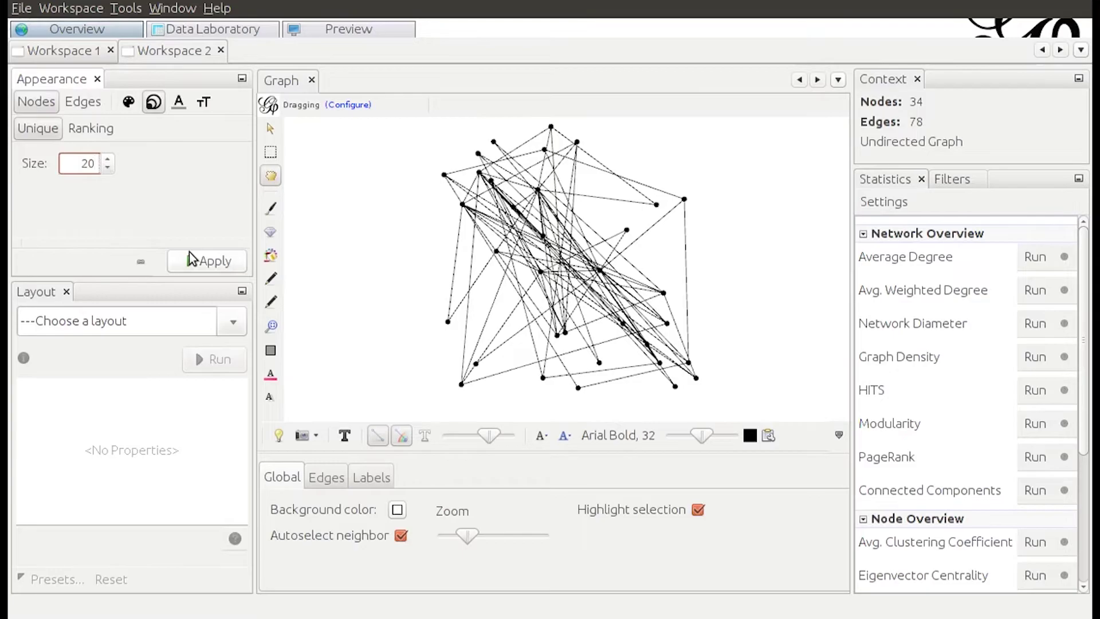
left_click(190, 252)
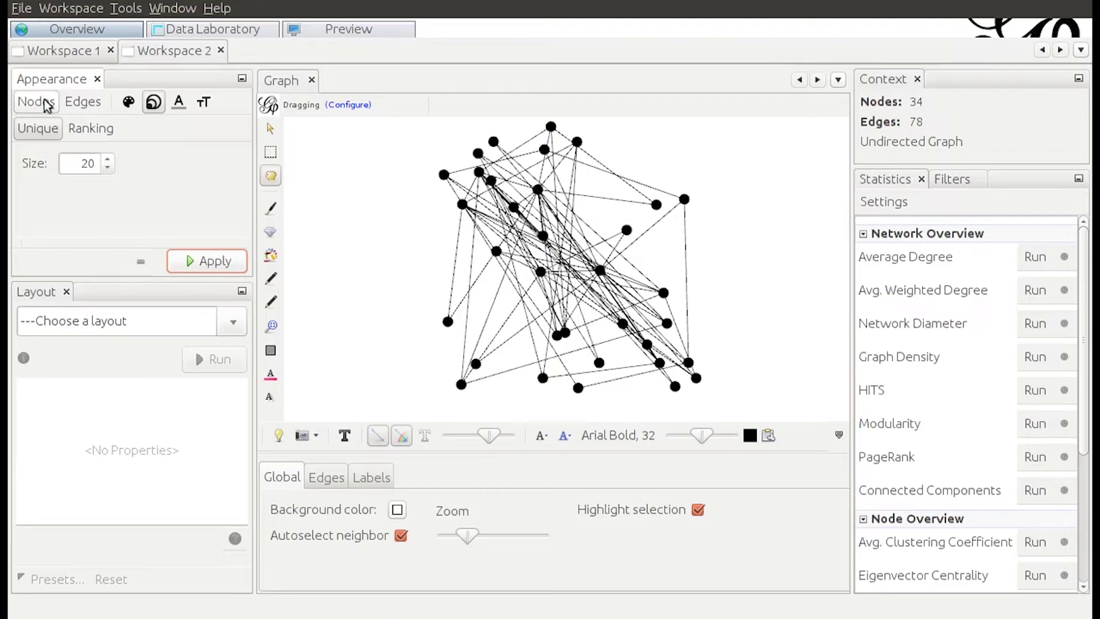
left_click(128, 102)
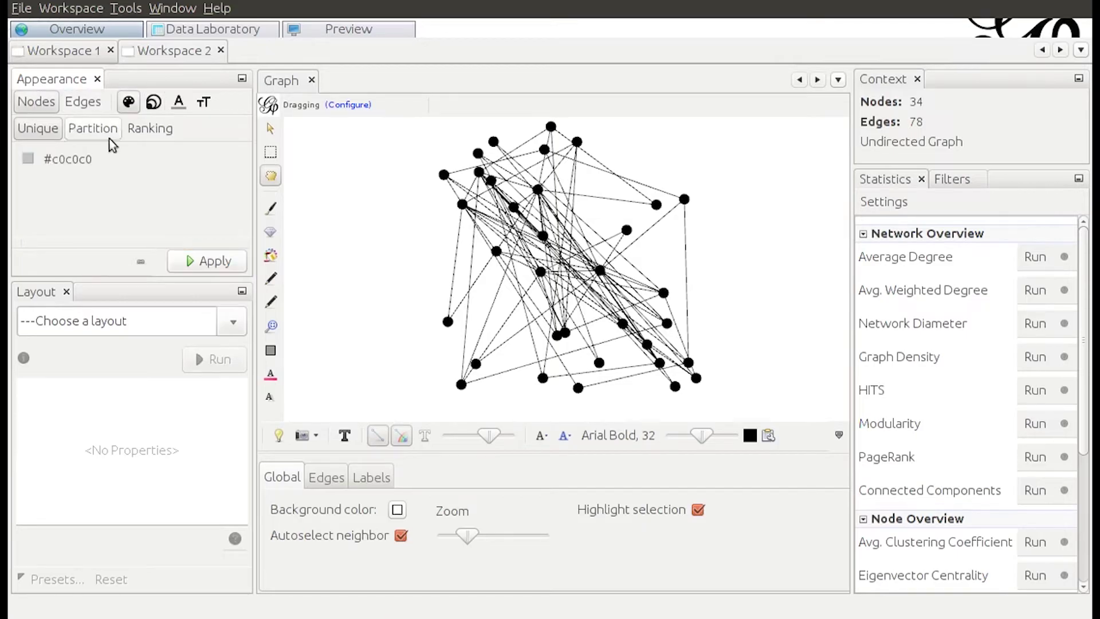
left_click(29, 159)
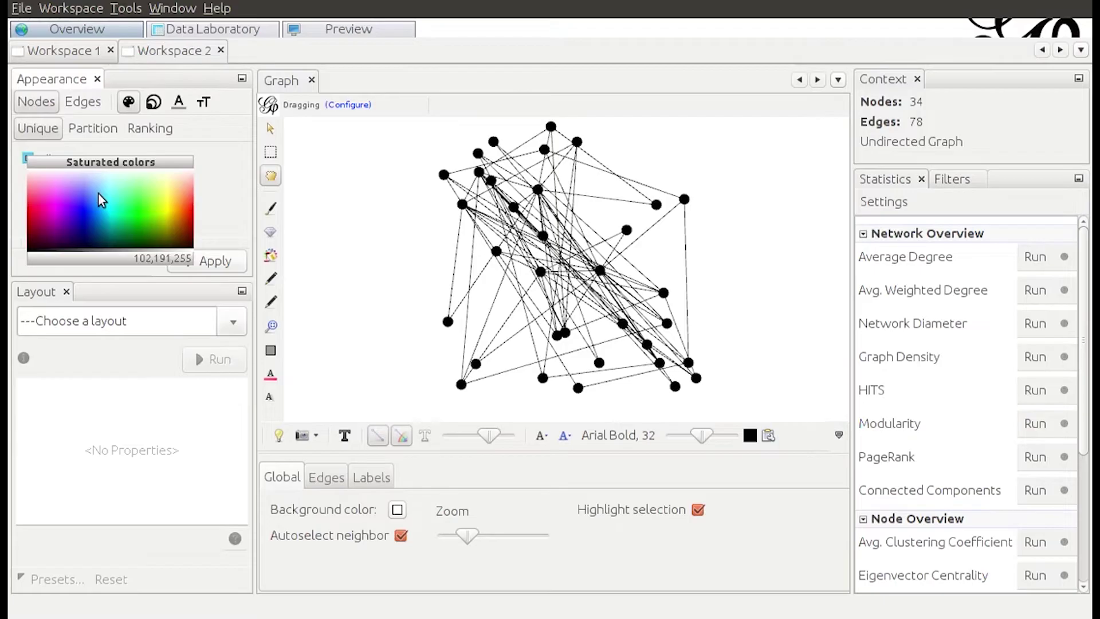
left_click(55, 197)
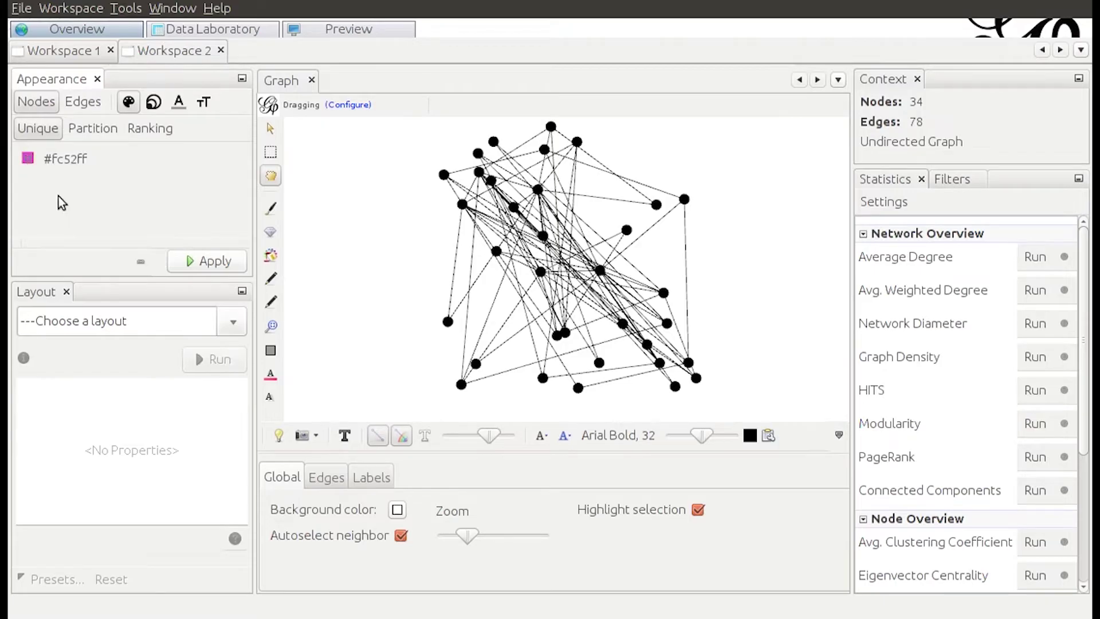
left_click(229, 265)
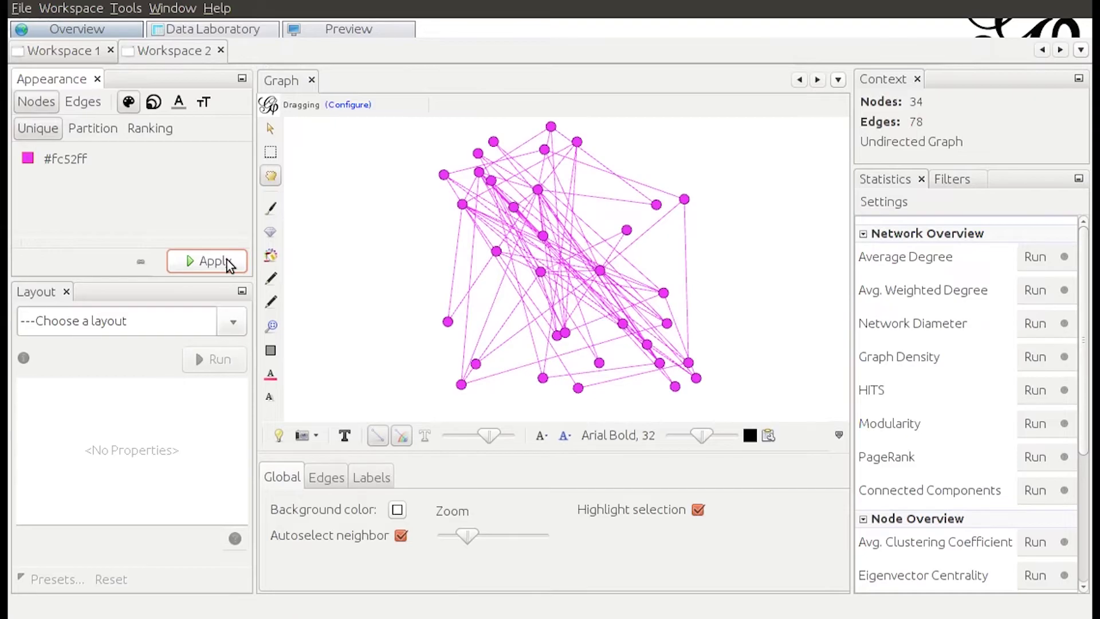
Colour all edges a deeper blue (#6b7eff).
left_click(85, 105)
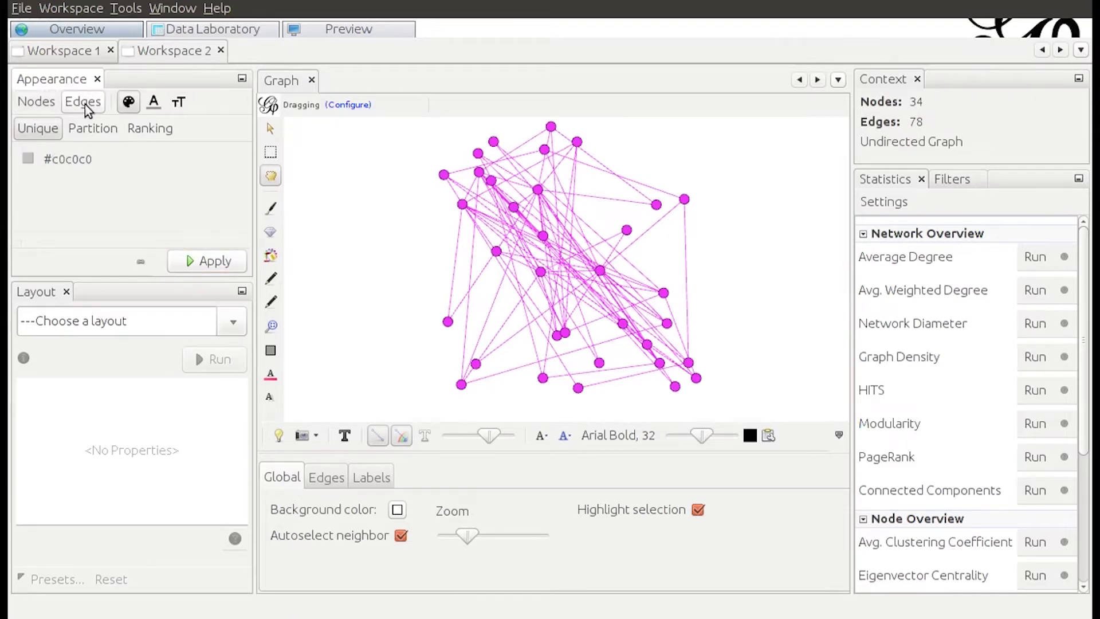
left_click(31, 160)
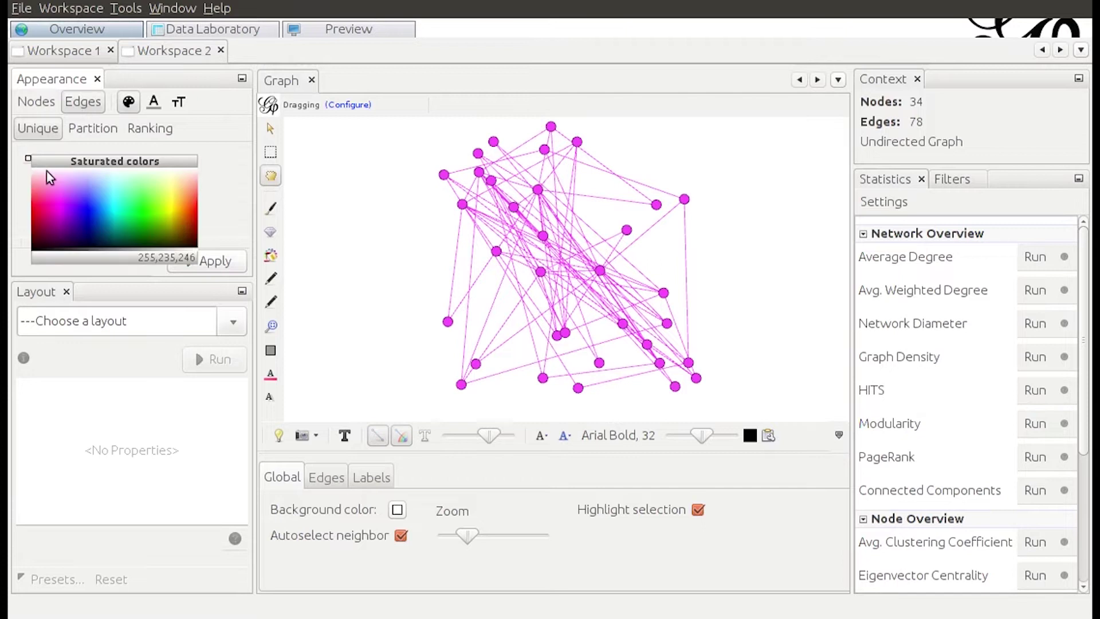
left_click(104, 185)
left_click(205, 266)
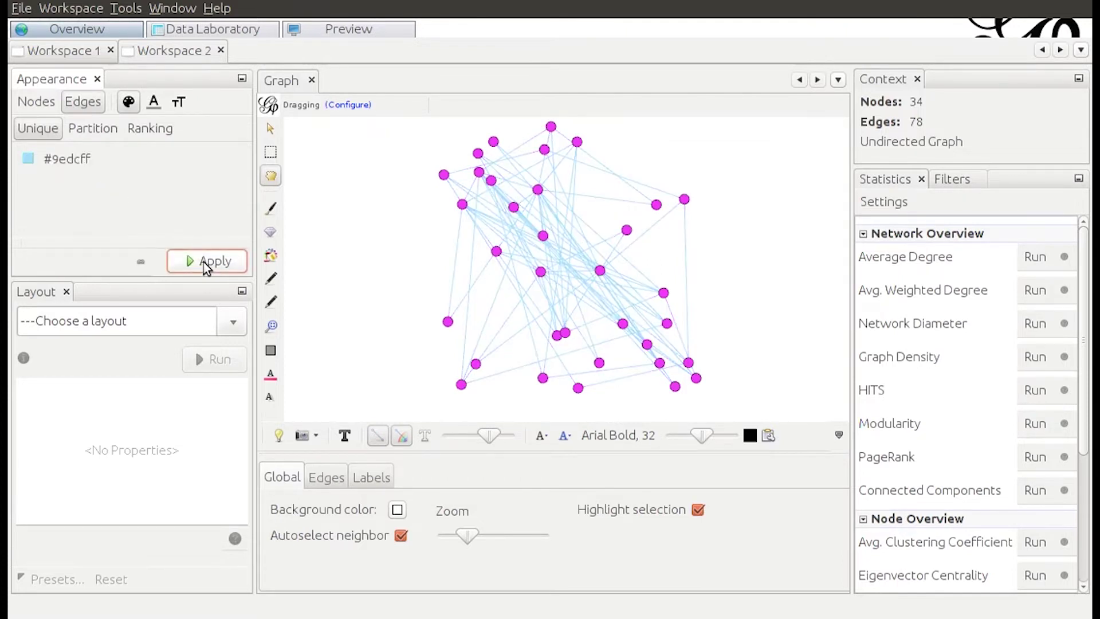
left_click(28, 160)
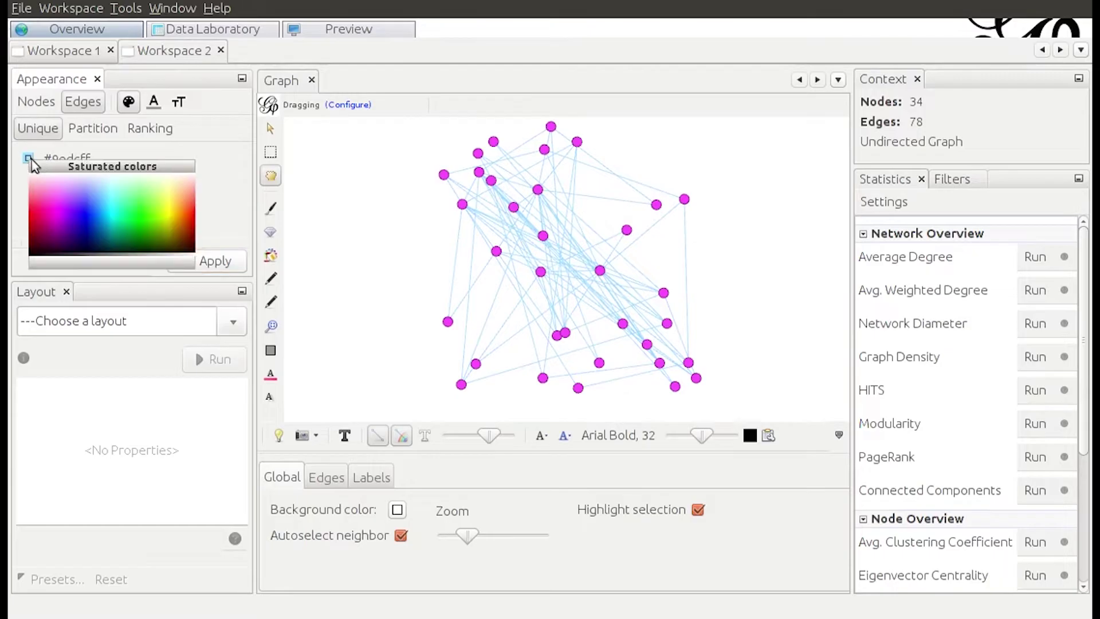
left_click(90, 199)
left_click(216, 266)
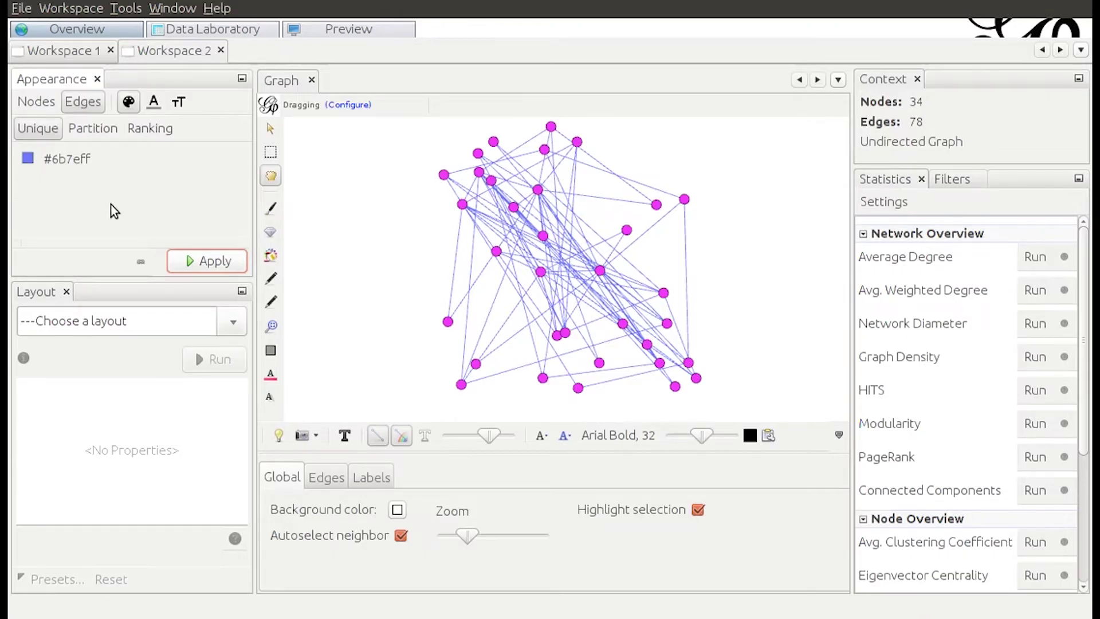
left_click_drag(1086, 294, 1087, 337)
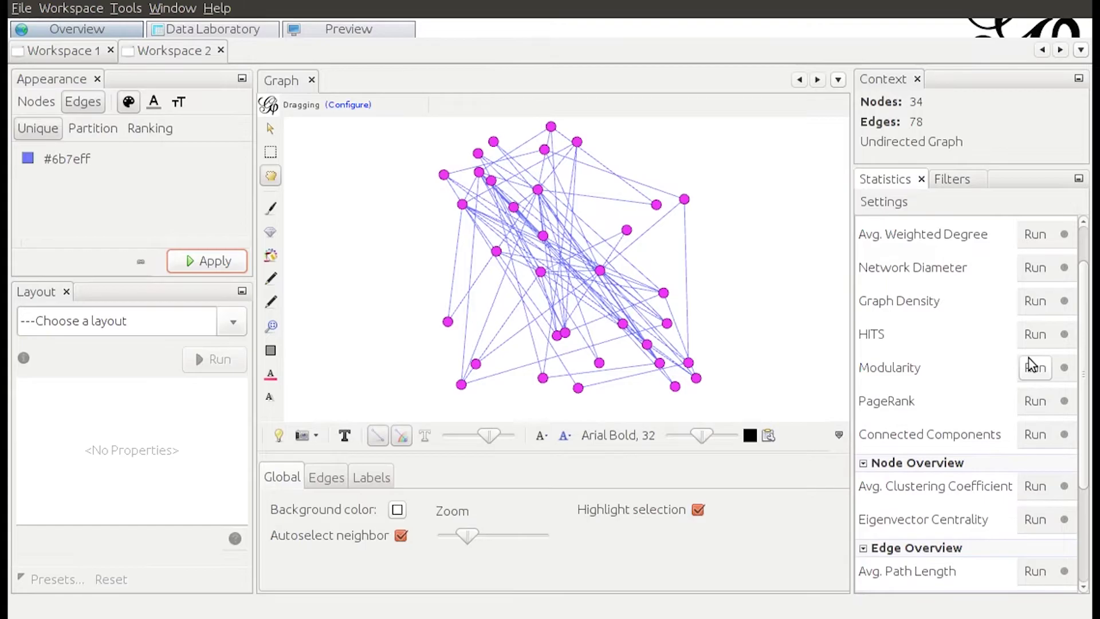
Run Modularity, check the report's 0.416 score and four communities, then close it.
left_click(1036, 368)
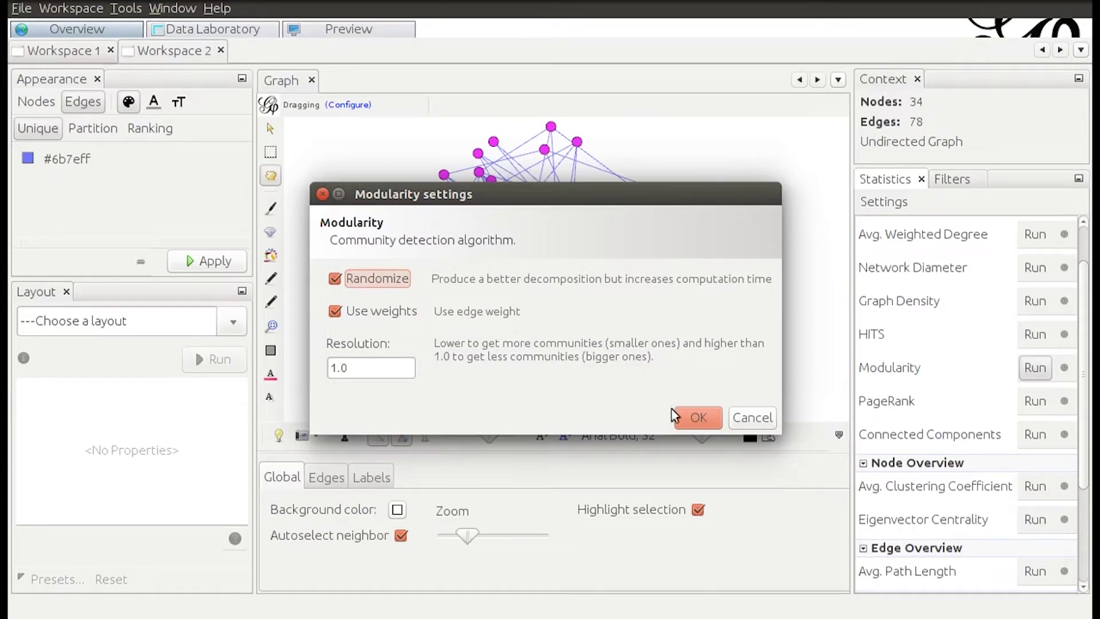
left_click(698, 418)
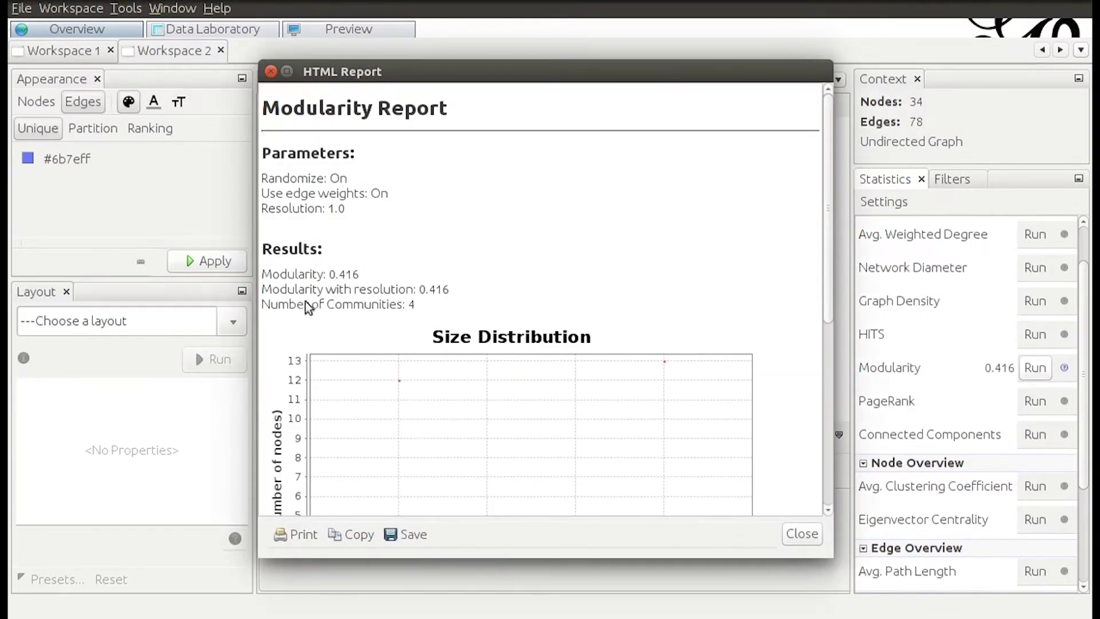
left_click_drag(263, 308, 432, 304)
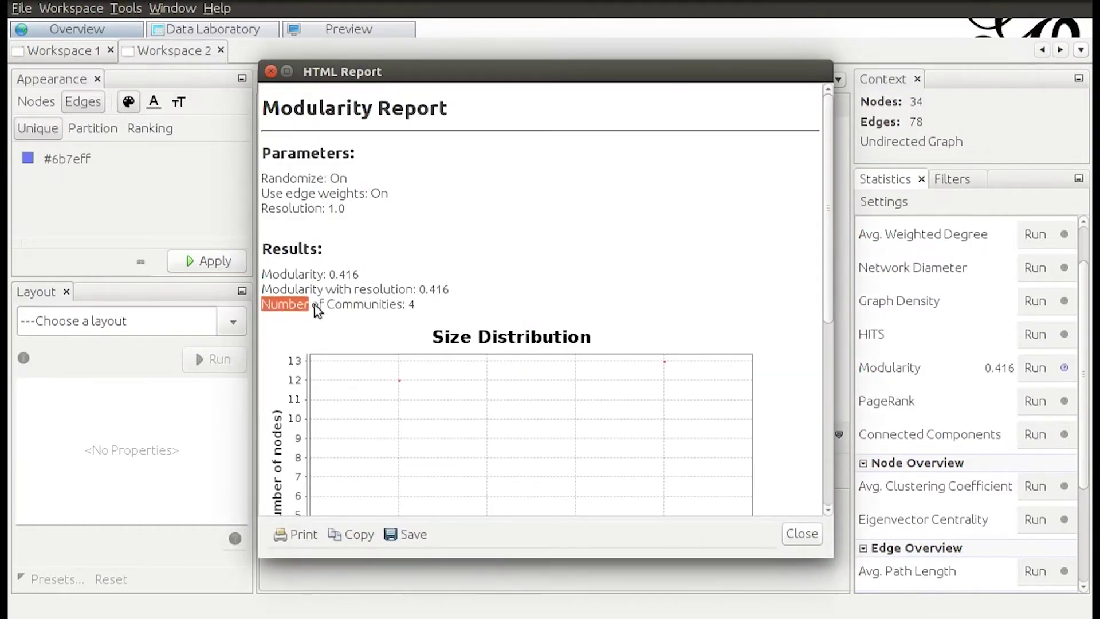
left_click(635, 277)
mouse_move(828, 256)
left_mouse_down()
mouse_move(836, 306)
mouse_move(825, 345)
left_mouse_up()
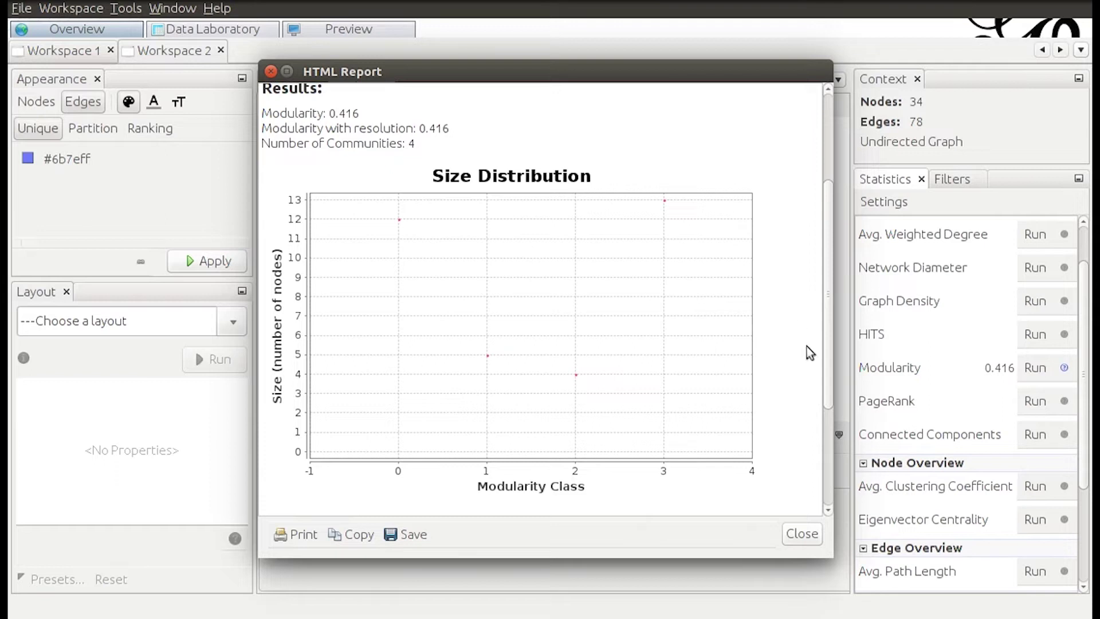
left_click(796, 537)
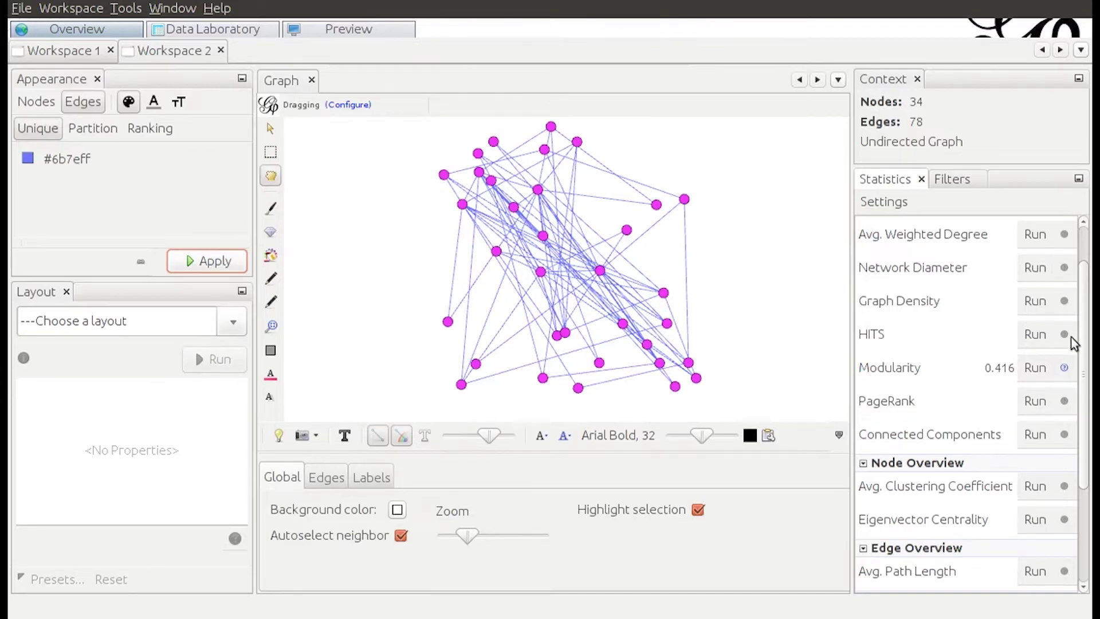
Rerun Modularity at resolution 2.0, check the report's two communities, then close it.
left_click(1038, 370)
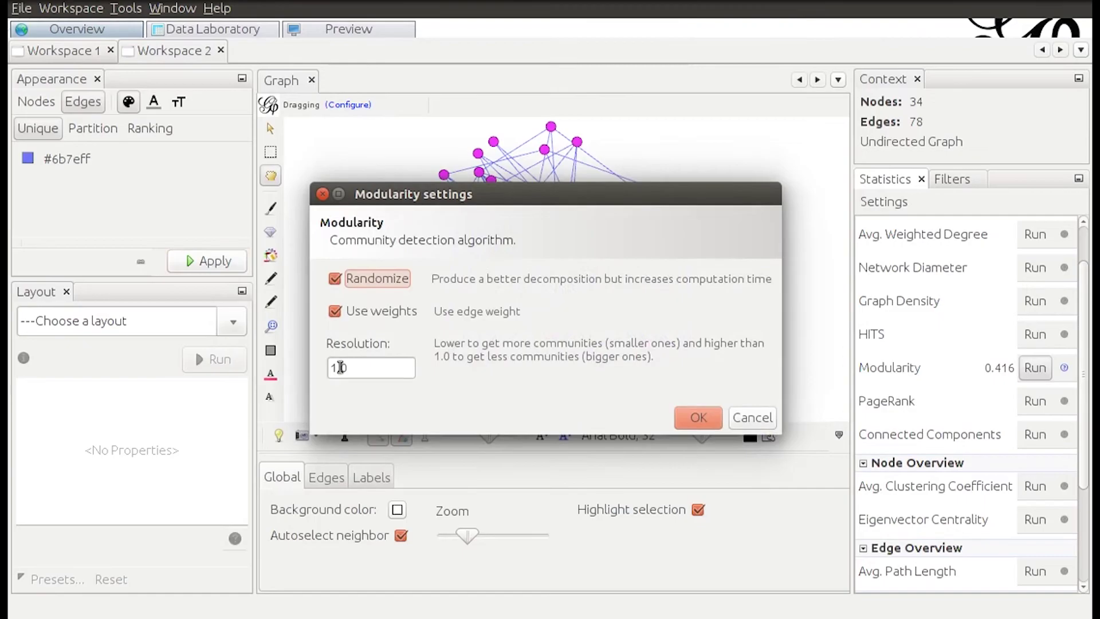
left_click_drag(370, 367, 311, 364)
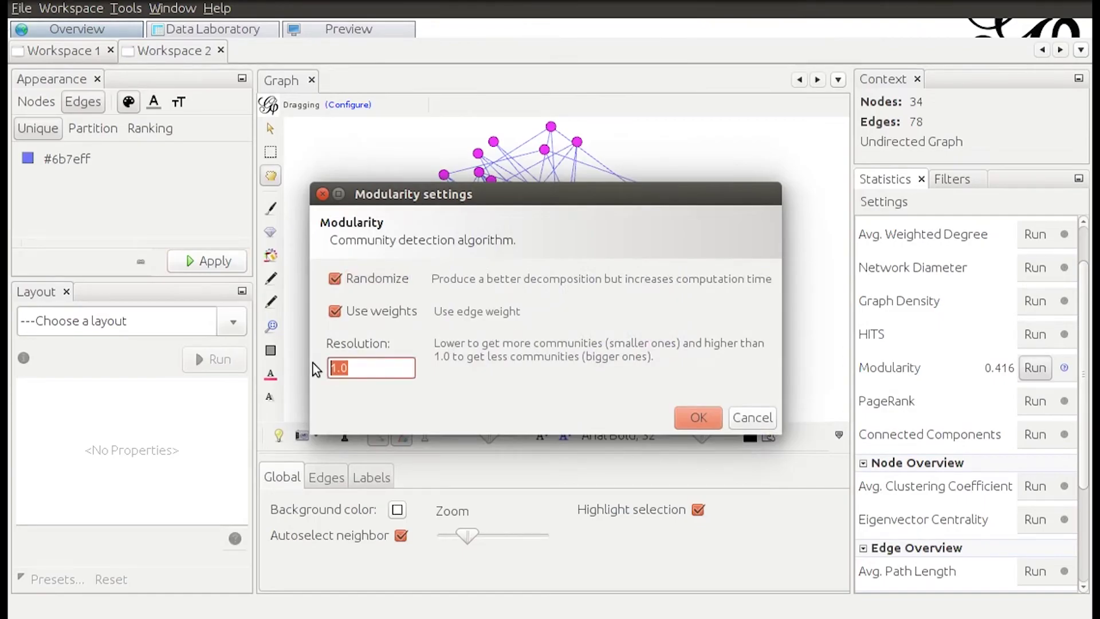
type("2.0")
left_click(692, 418)
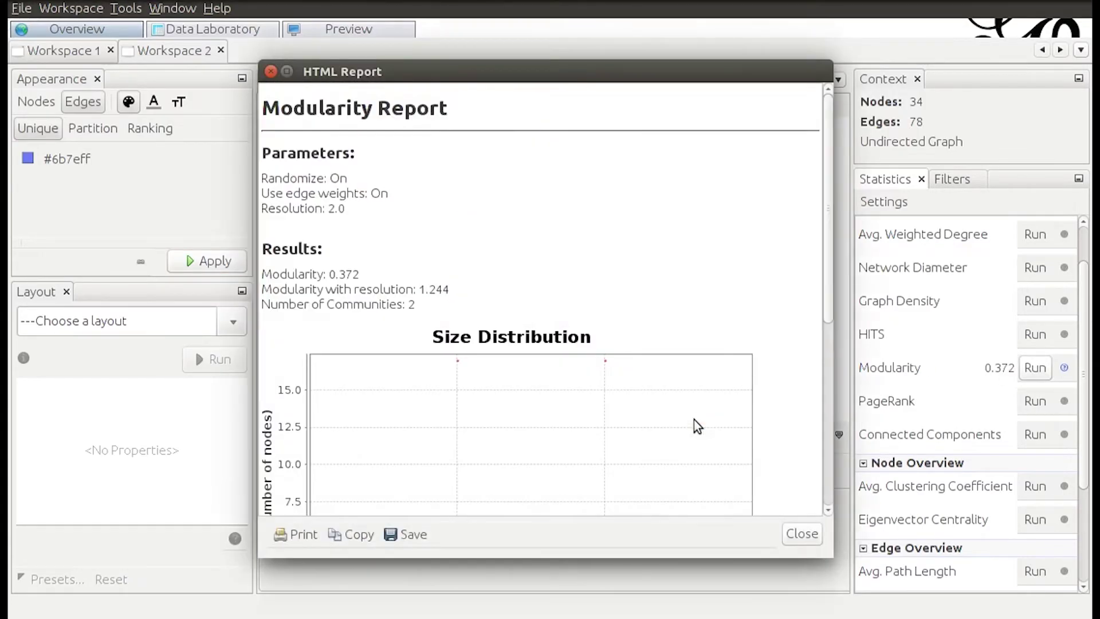
left_click_drag(264, 304, 426, 308)
left_click(425, 309)
scroll(659, 258, "down", 5)
scroll(659, 258, "down", 2)
scroll(660, 261, "up", 7)
scroll(659, 261, "down", 3)
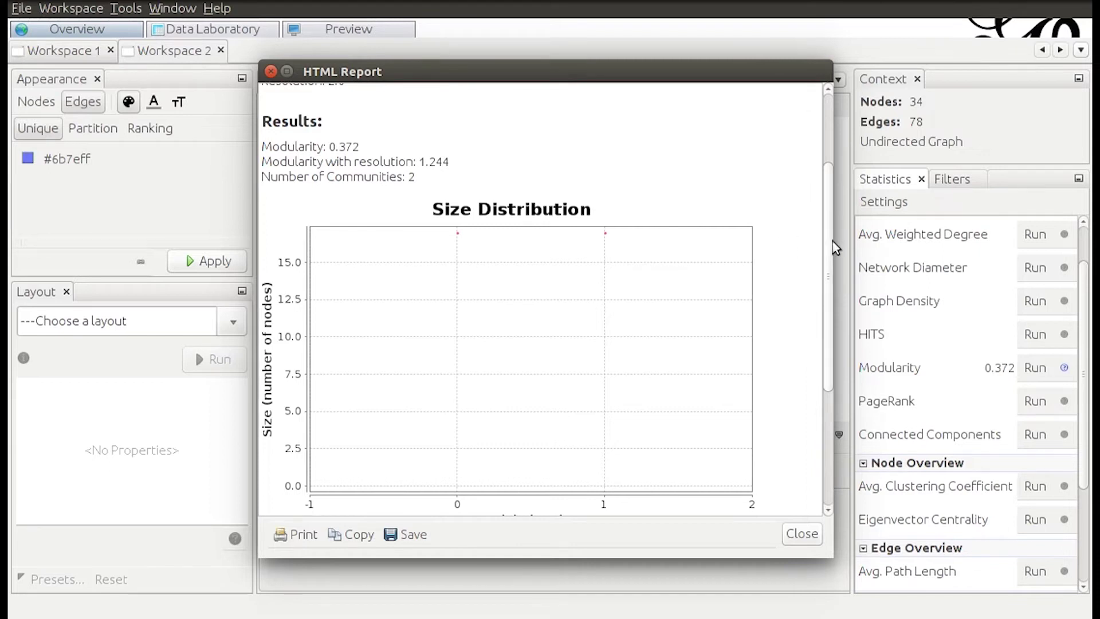
scroll(832, 247, "down", 2)
scroll(832, 247, "down", 2)
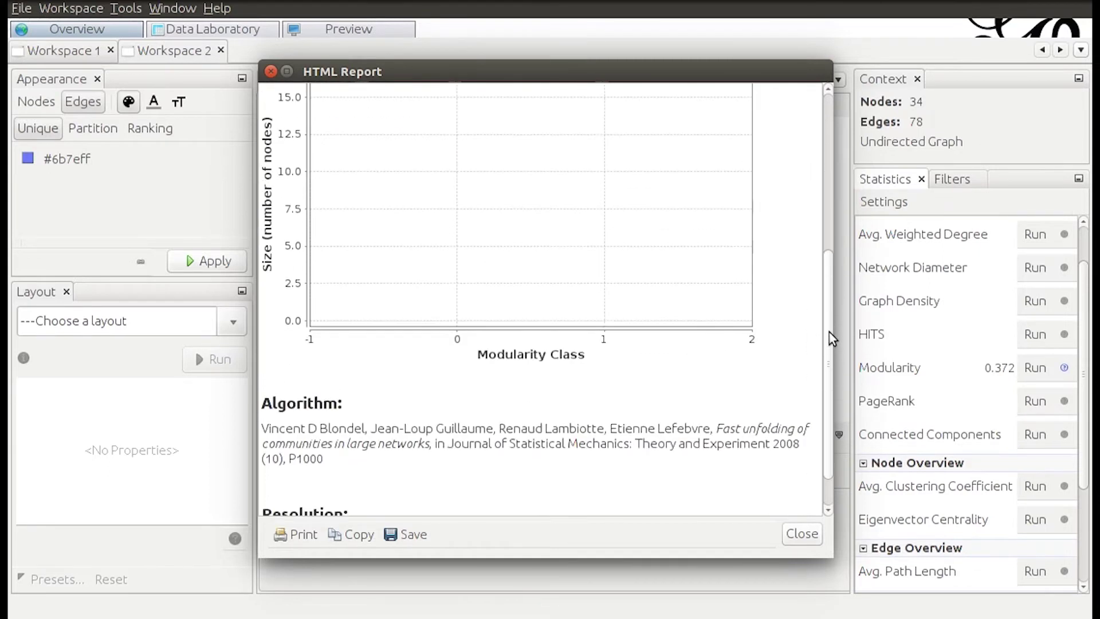
left_click(799, 533)
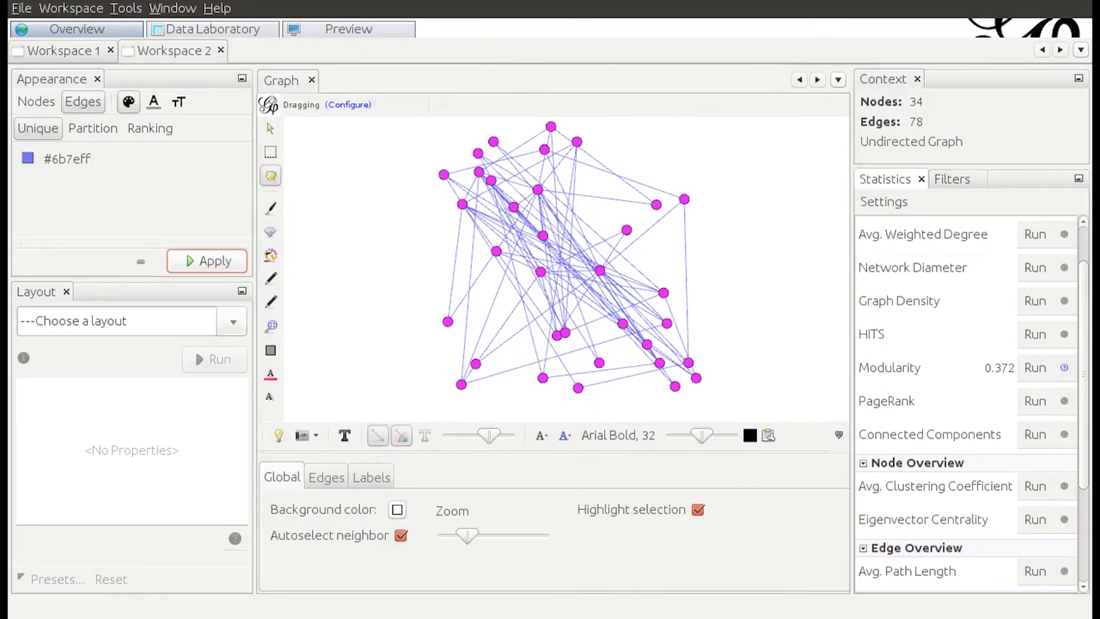
Apply a Partition node colouring based on the Modularity Class attribute.
left_click(43, 108)
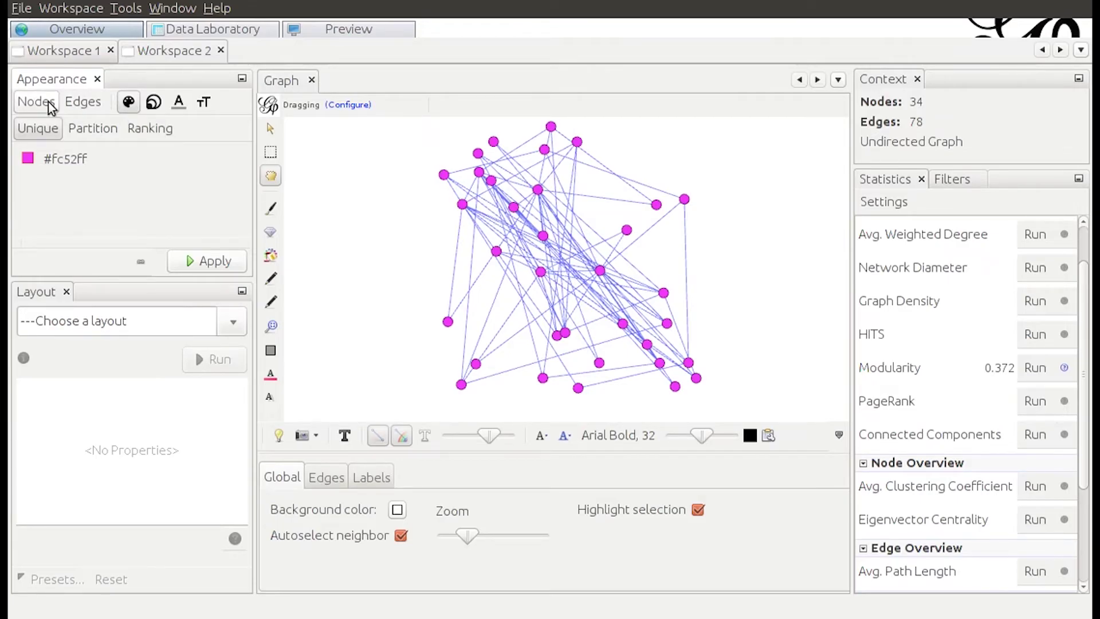
left_click(129, 105)
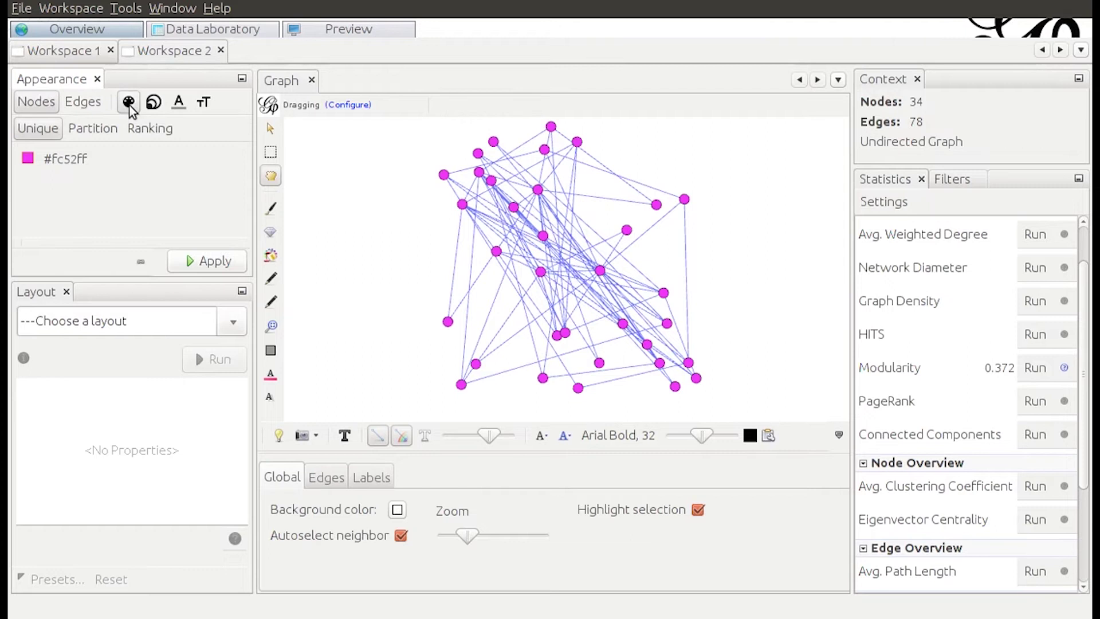
left_click(94, 129)
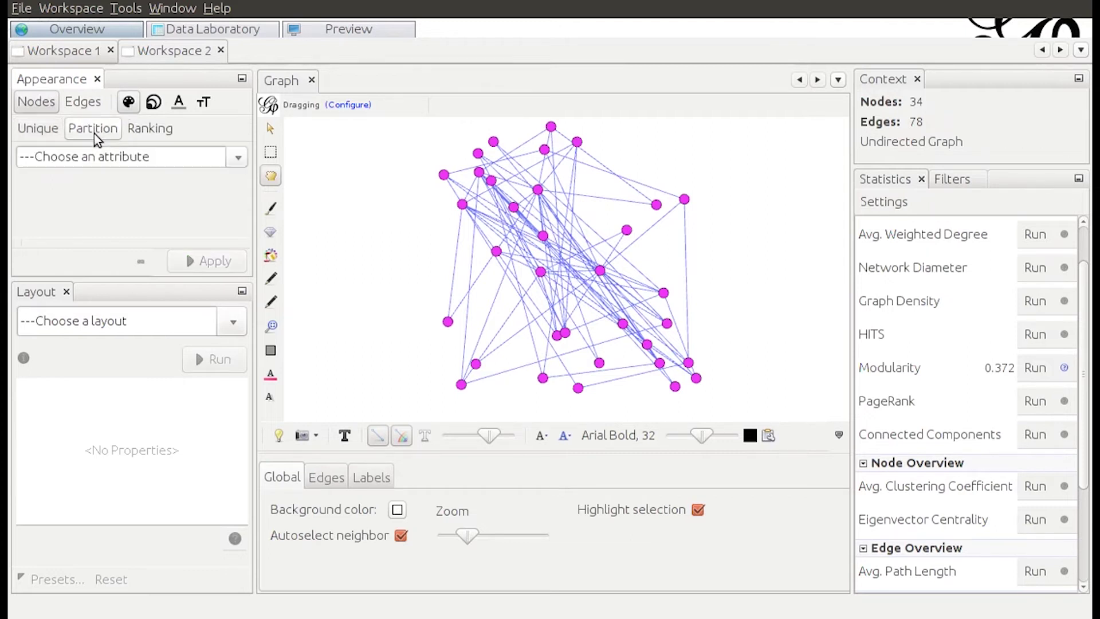
left_click(240, 161)
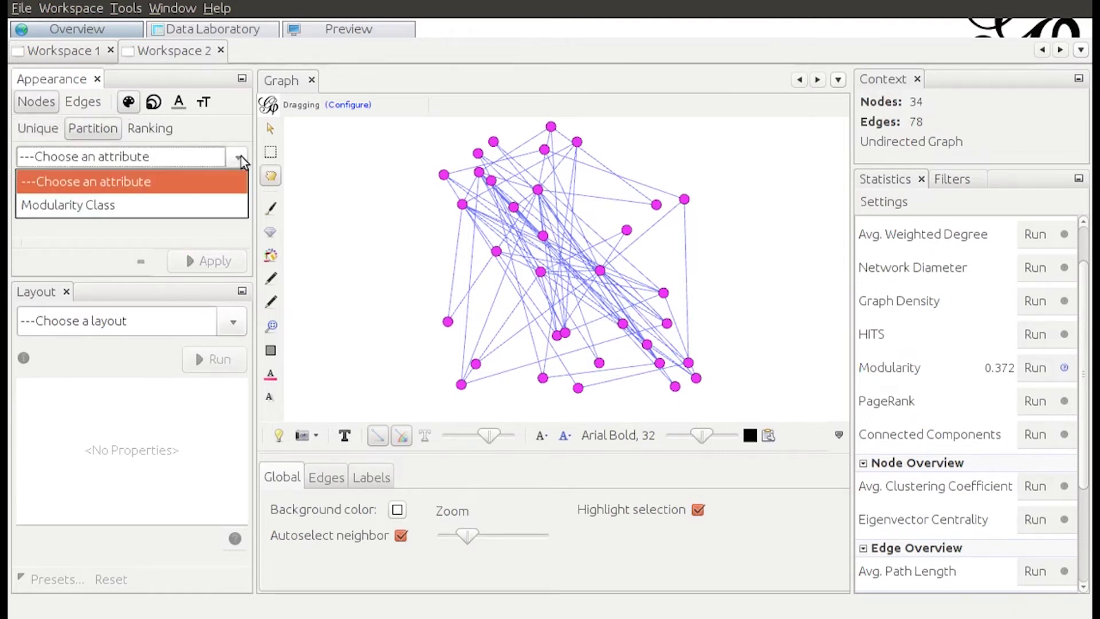
left_click(208, 206)
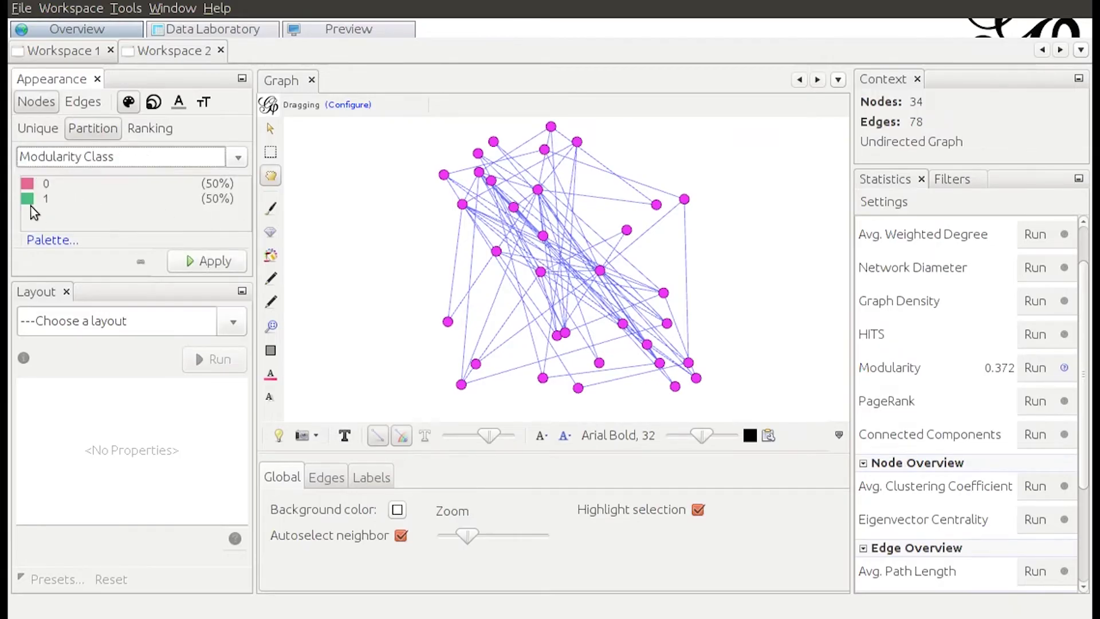
left_click(194, 262)
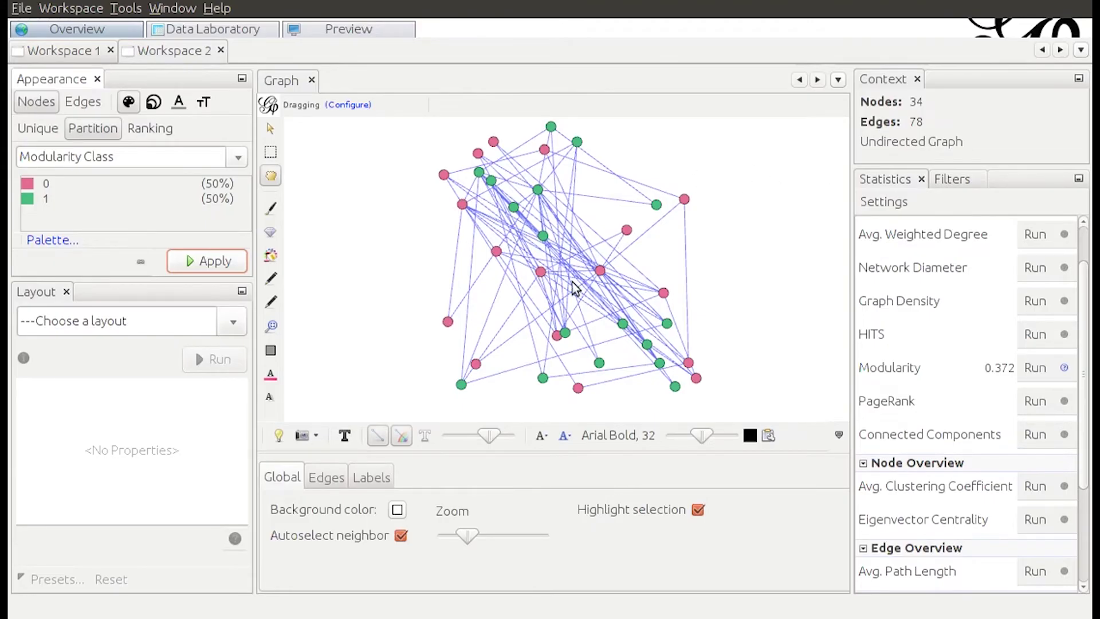
Enable Node labels in the Labels settings below the graph.
left_click(368, 483)
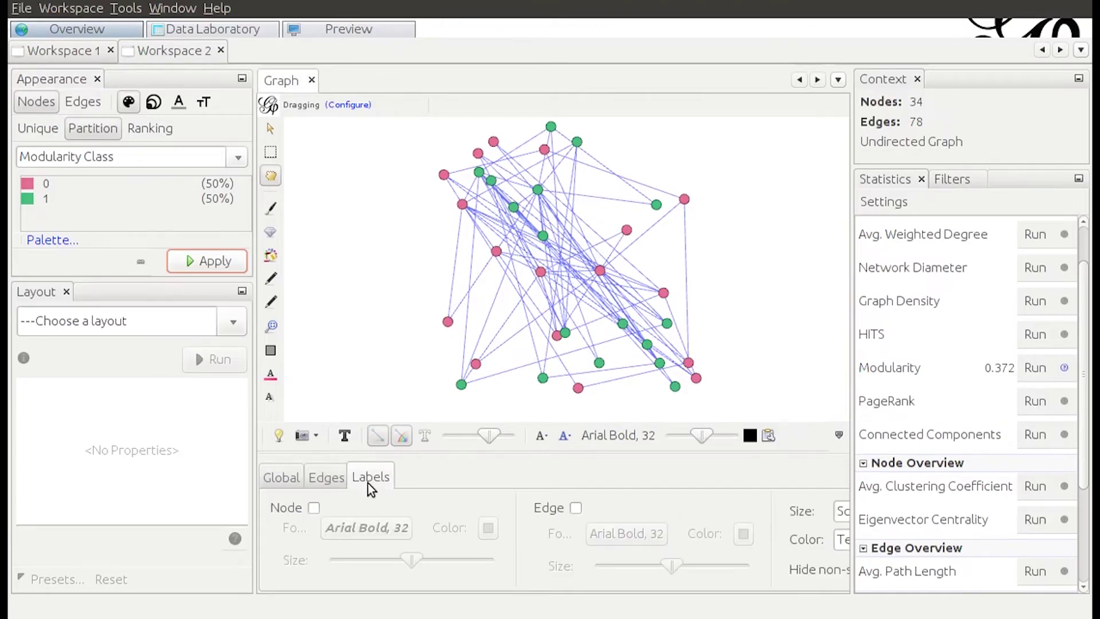
left_click(313, 508)
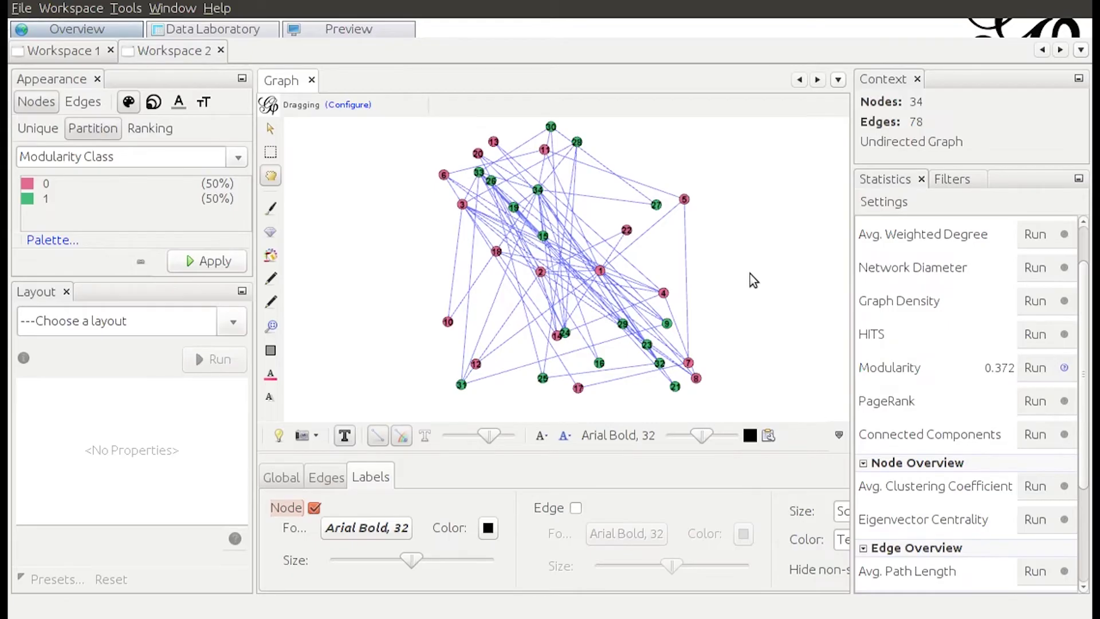
left_click(235, 322)
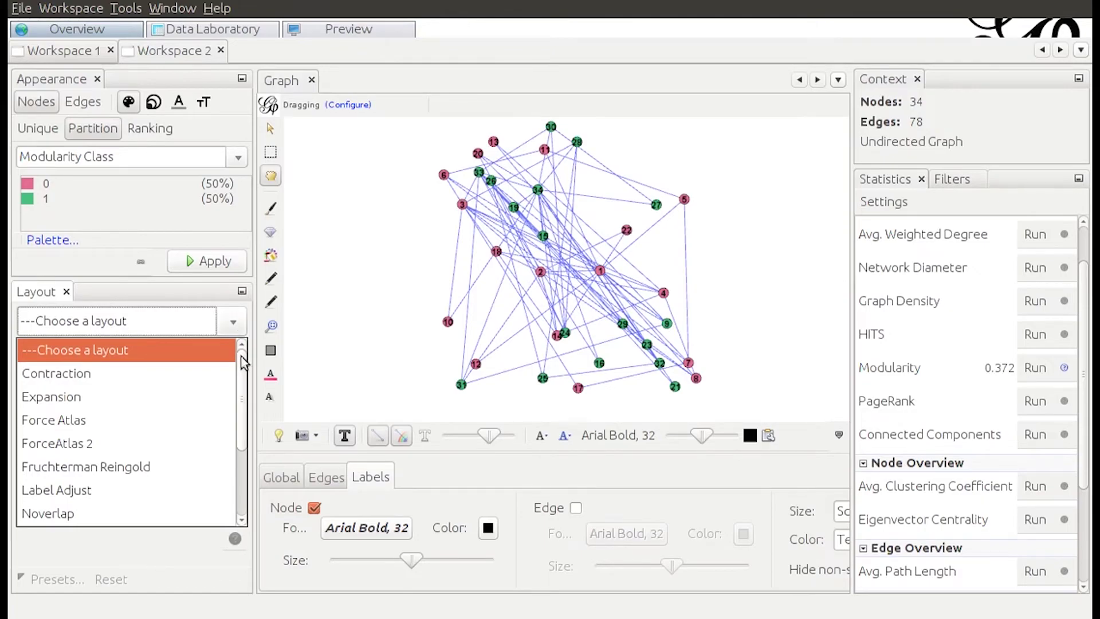
mouse_move(241, 357)
left_mouse_down()
mouse_move(239, 366)
mouse_move(240, 355)
left_mouse_up()
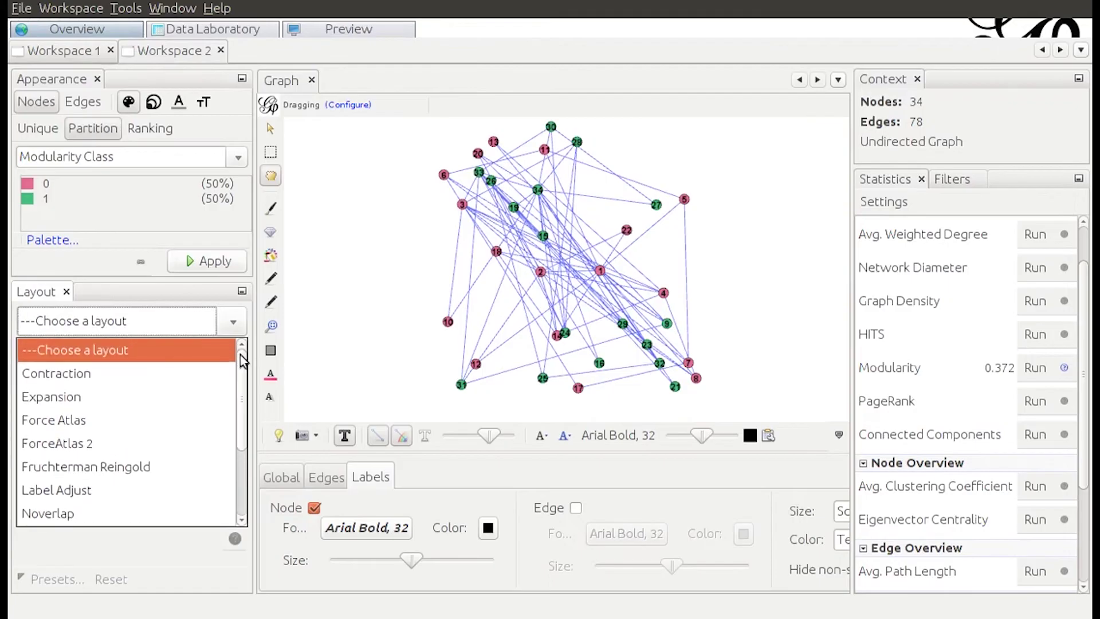
Choose the Force Atlas layout, run it, and stop it.
left_click(130, 419)
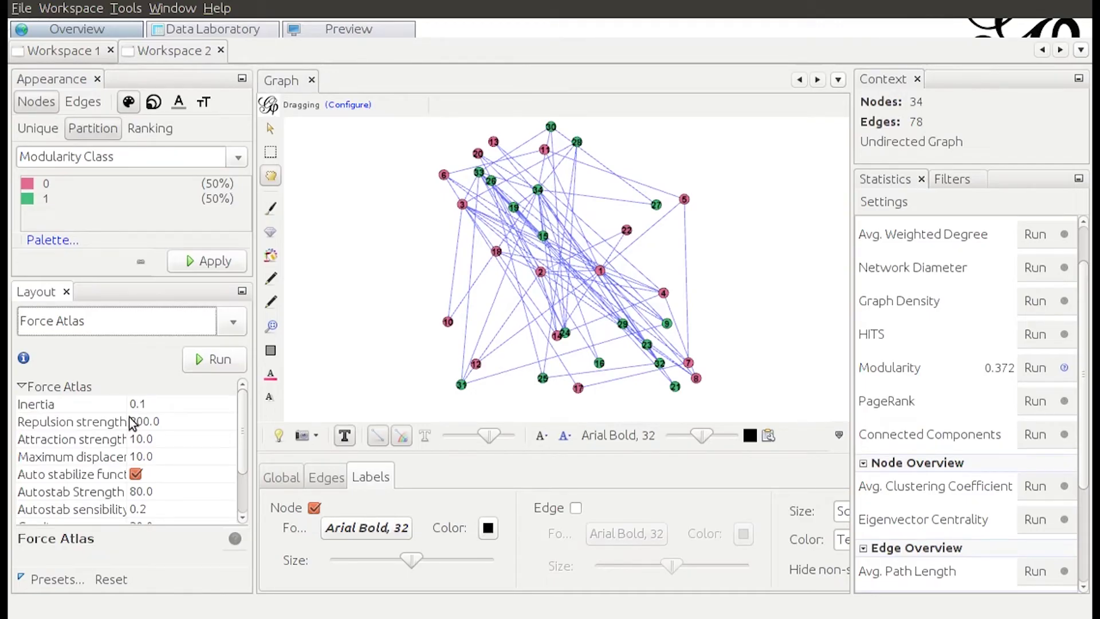
left_click(234, 357)
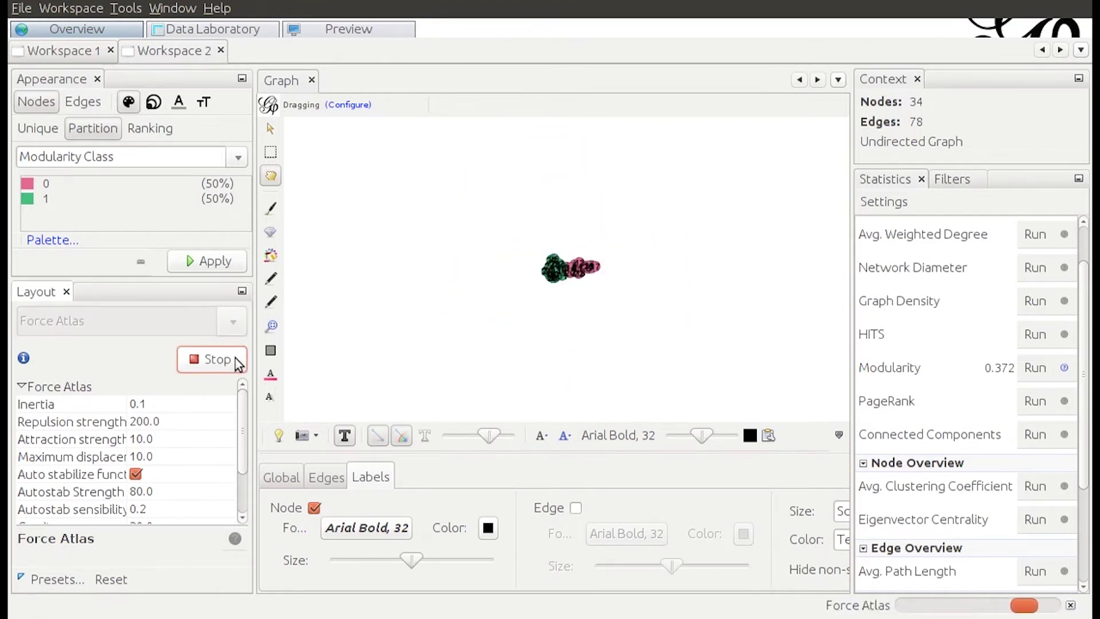
left_click(215, 361)
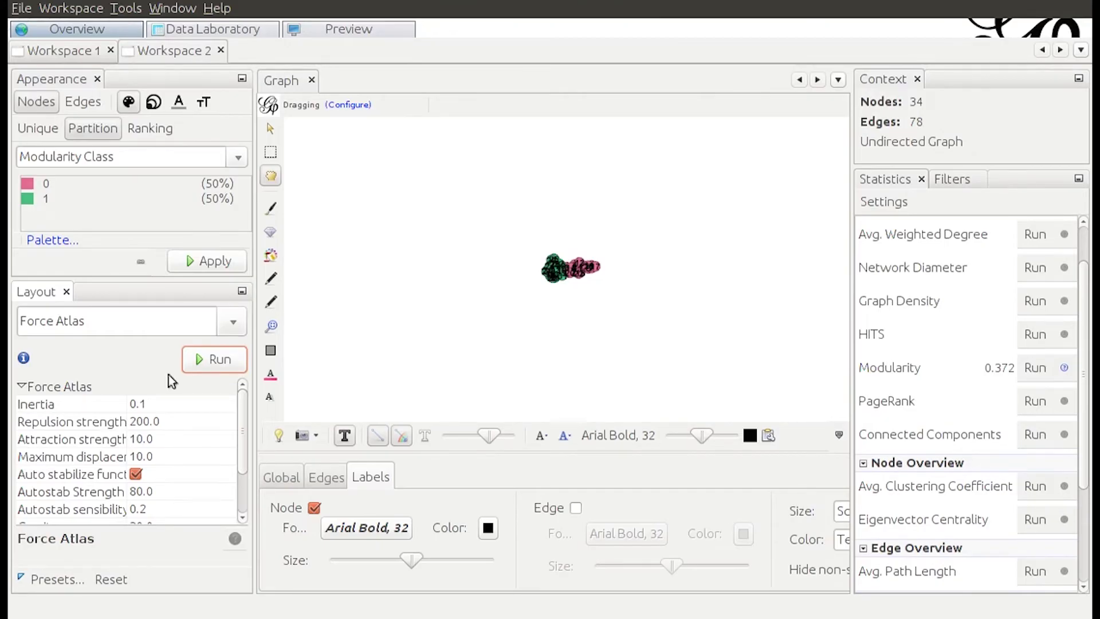
Change Force Atlas repulsion strength to 20000, then rerun and stop the layout.
left_click(151, 421)
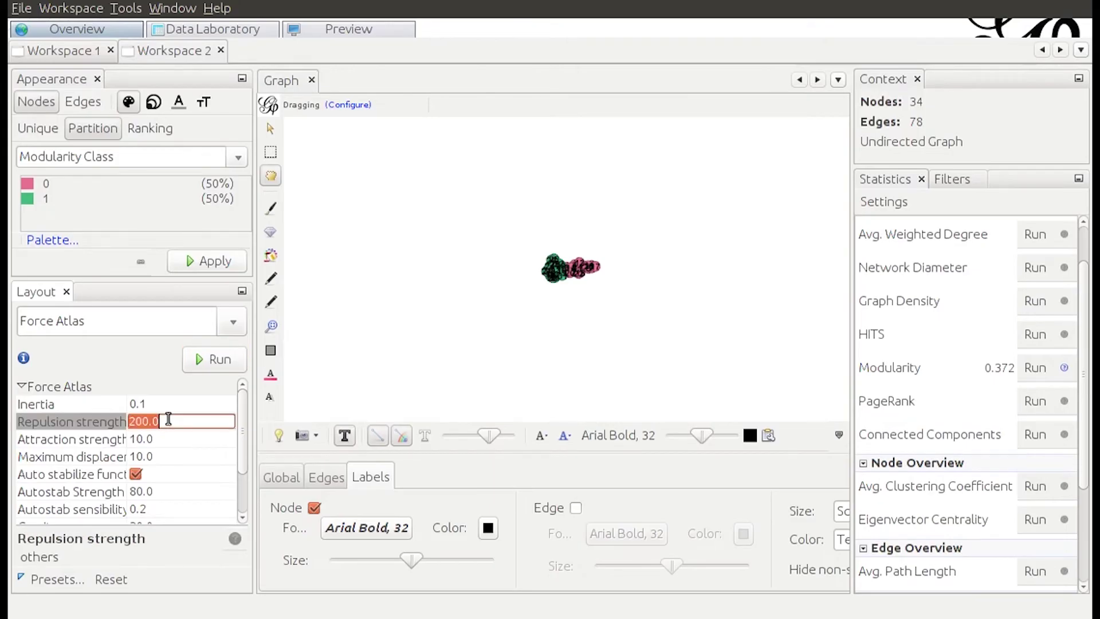
key("Left")
key("BackSpace")
type("0")
left_click(228, 357)
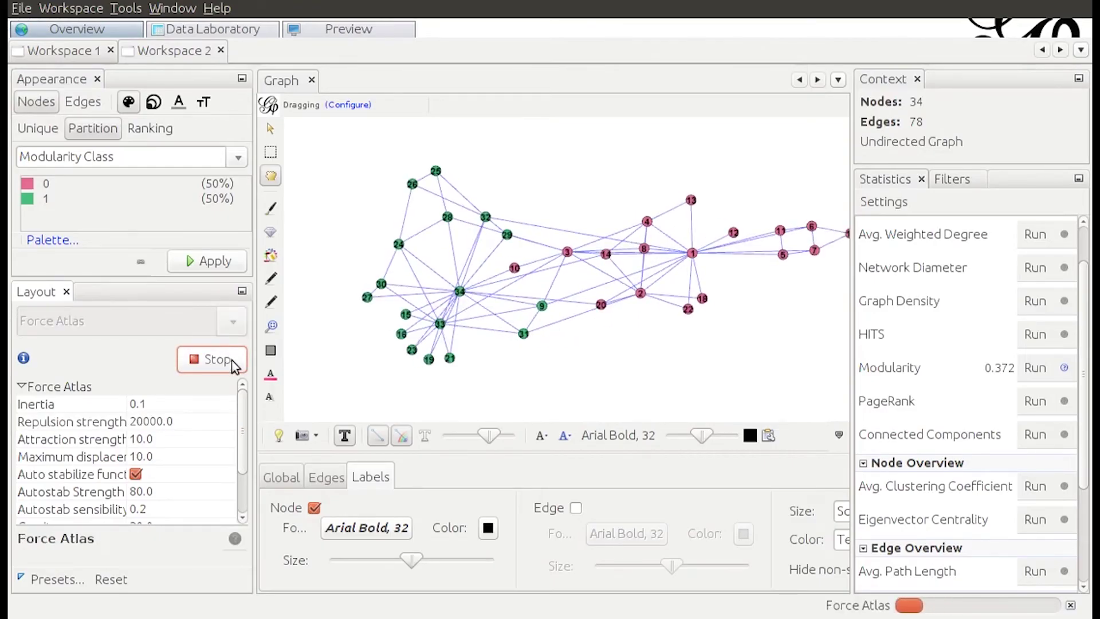
left_click(231, 359)
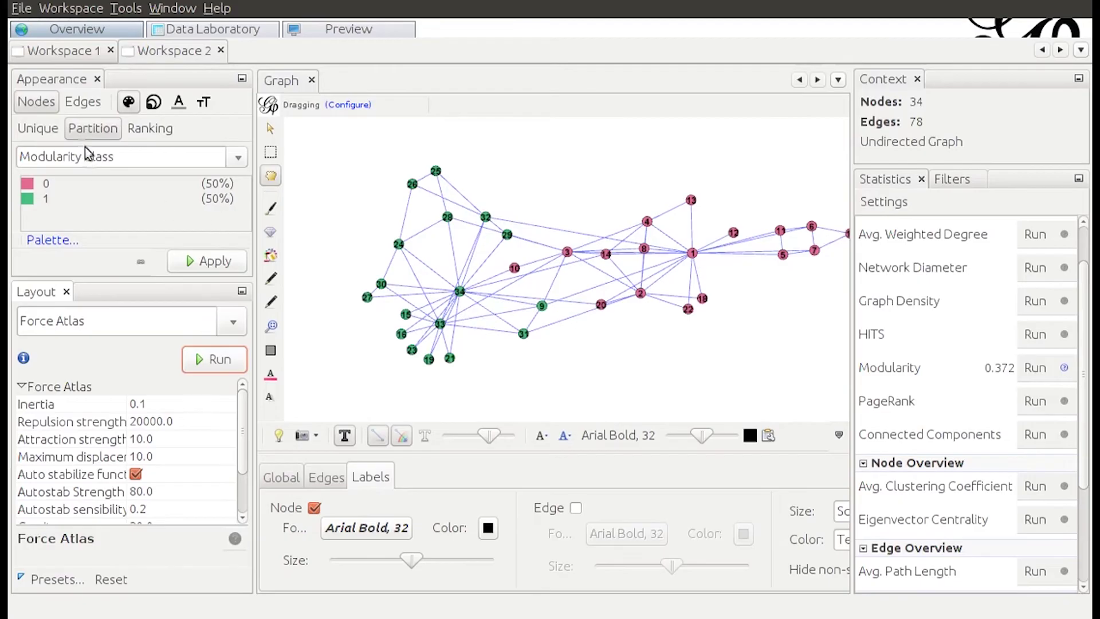
Browse the node colour options (Unique, Partition, Ranking) and open the single-colour picker.
left_click(37, 104)
left_click(35, 106)
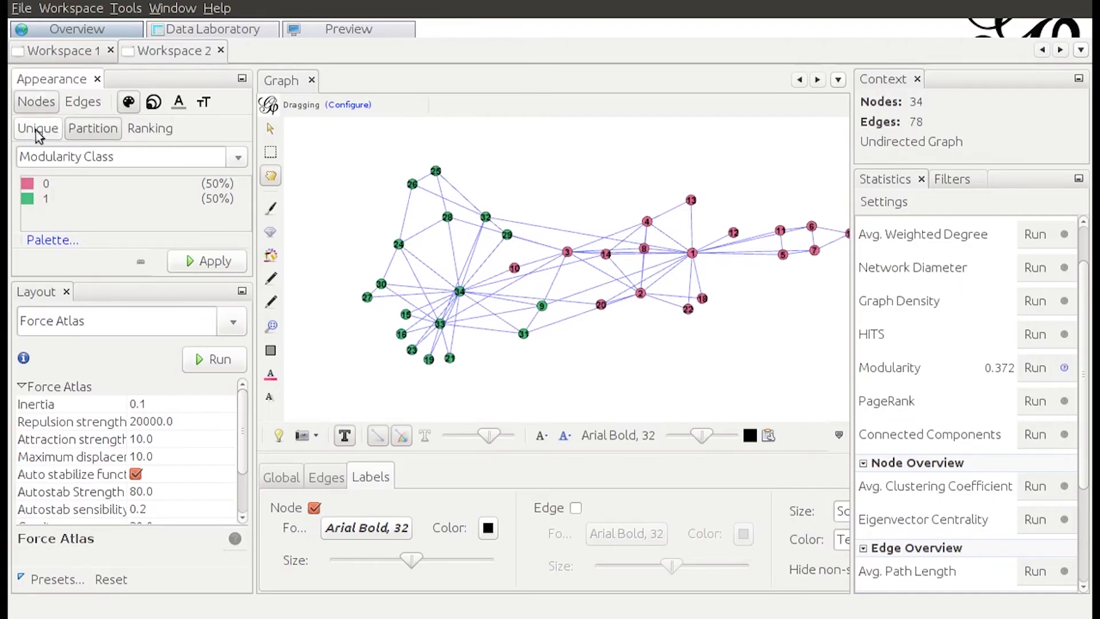
left_click(37, 133)
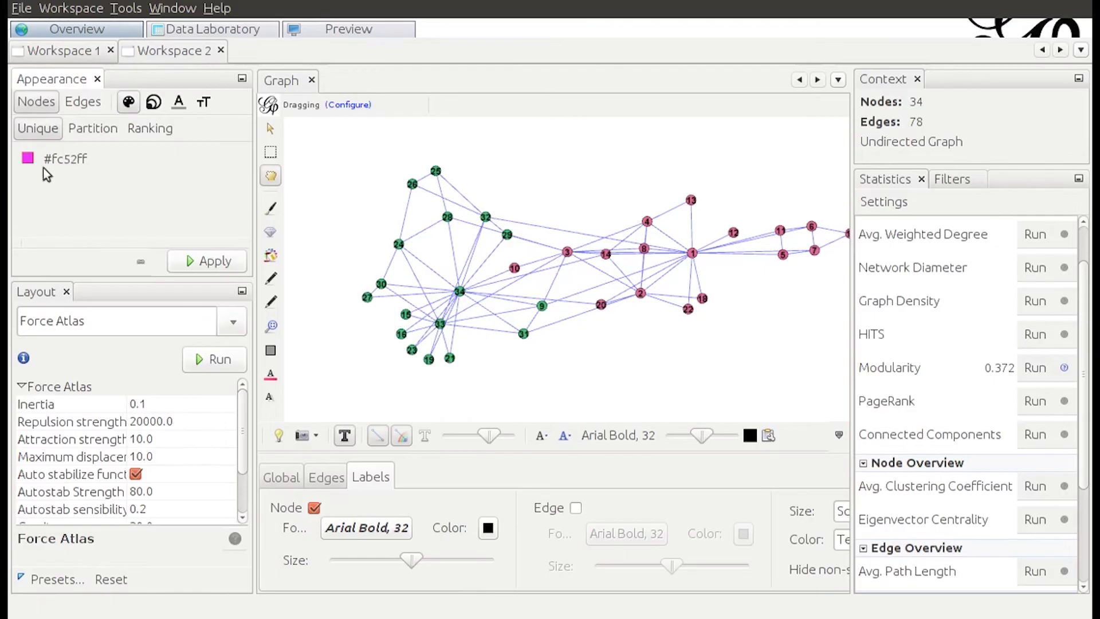
left_click(99, 127)
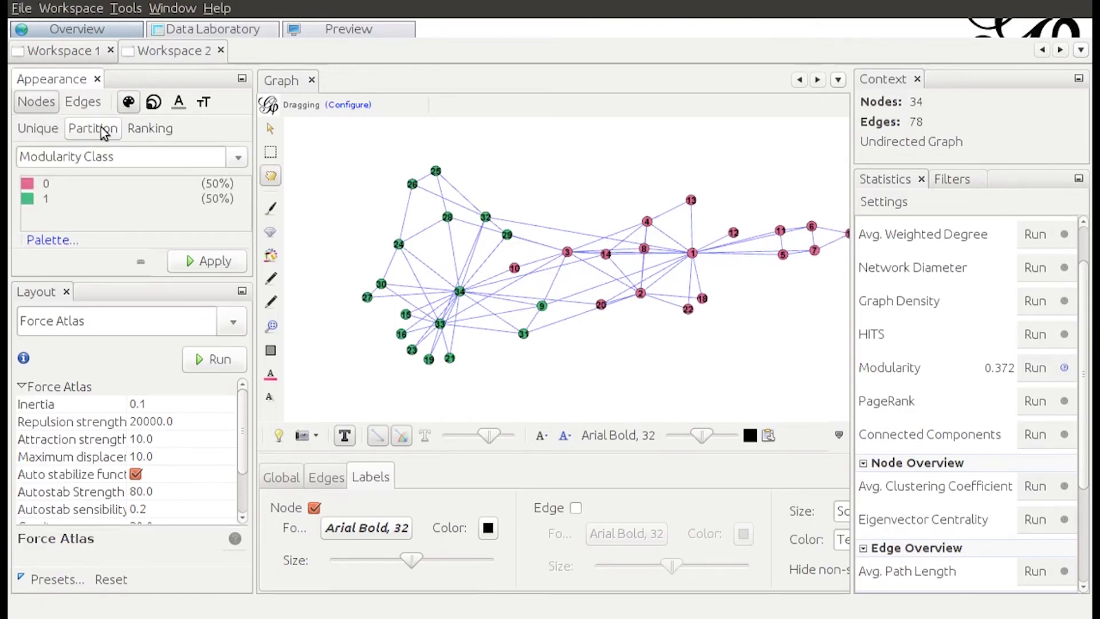
left_click(147, 131)
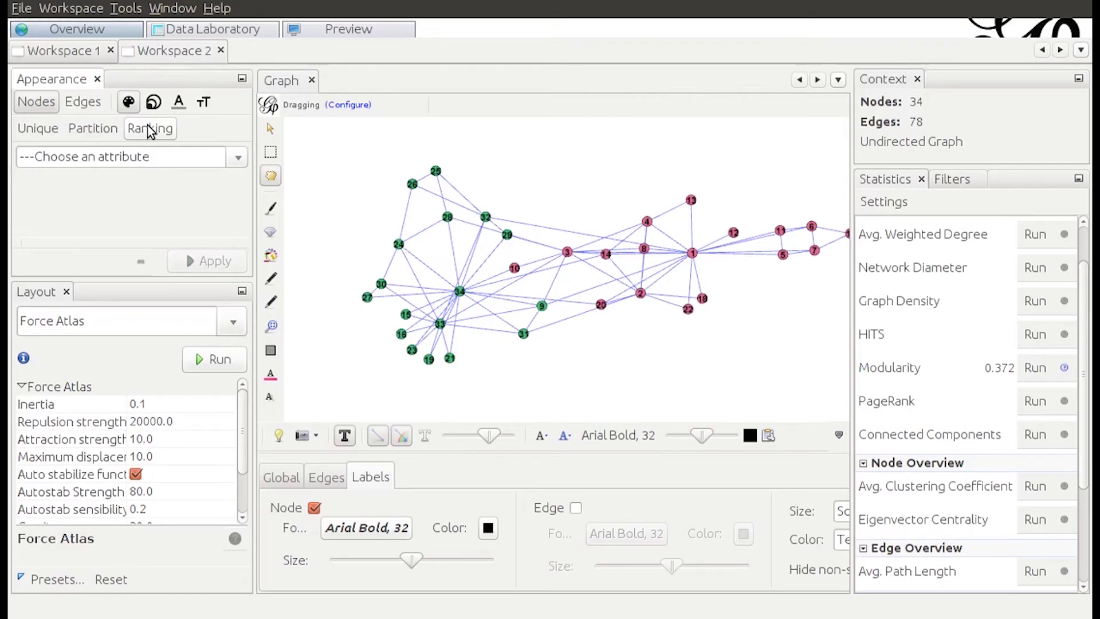
left_click(48, 134)
left_click(27, 159)
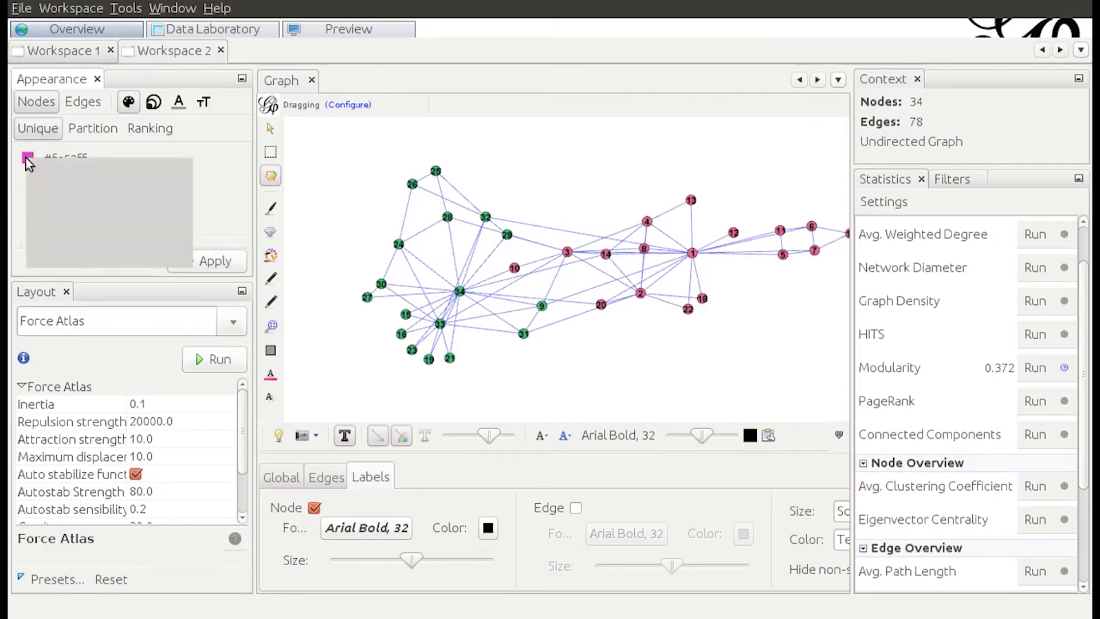
Apply a uniform node size of 30 to all nodes.
left_click(153, 101)
double_click(96, 165)
type("30")
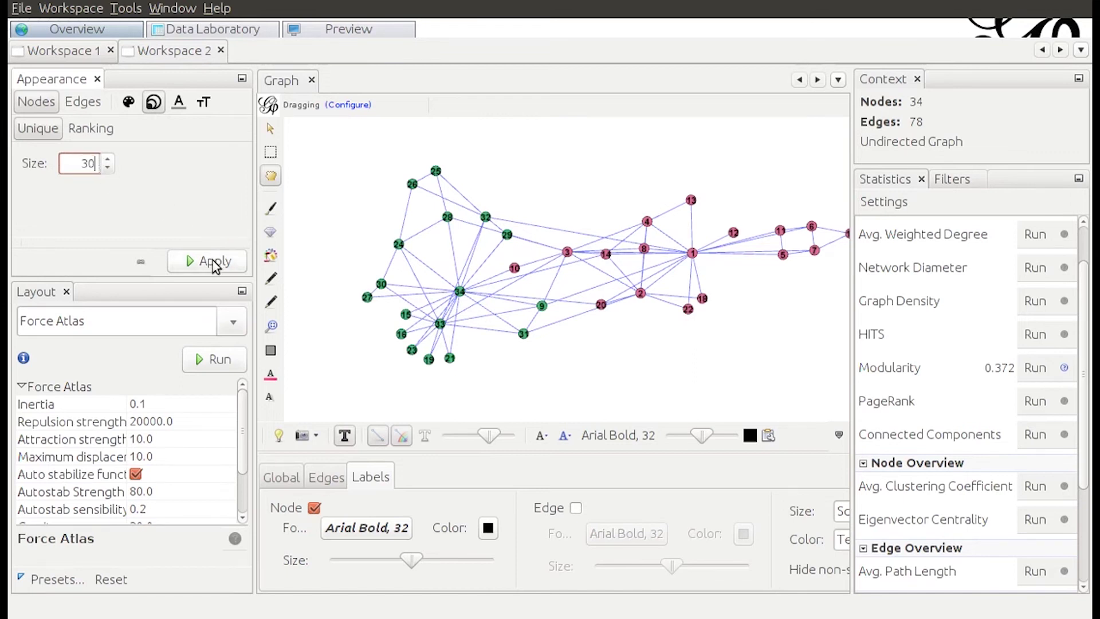
left_click(215, 266)
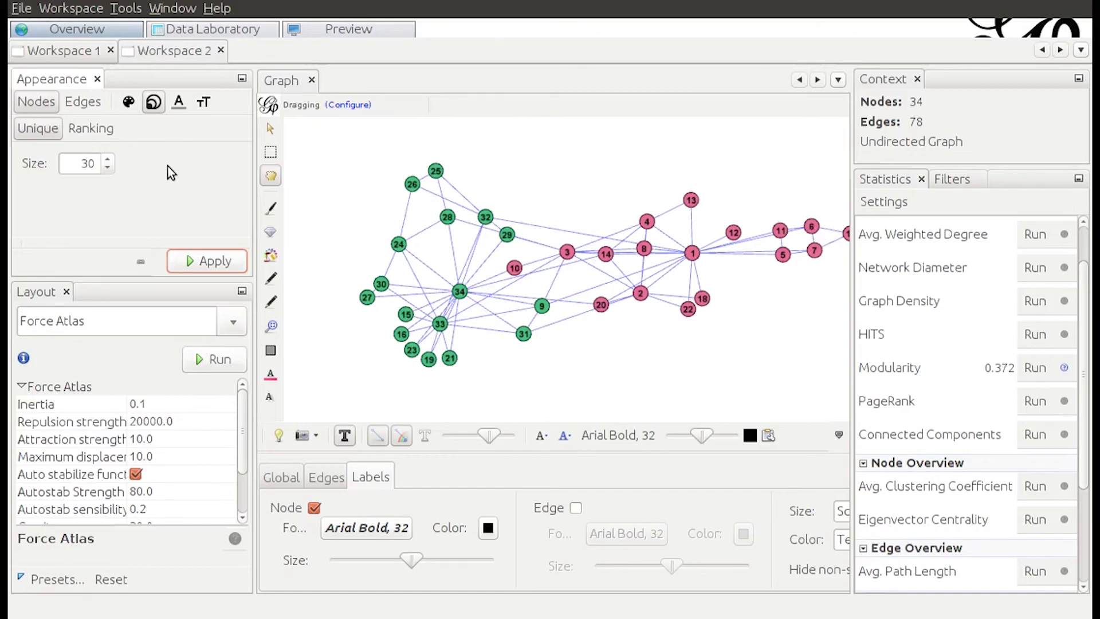
Rank node sizes by Degree so hubs 1, 34 and 33 become largest.
left_click(45, 103)
left_click(150, 104)
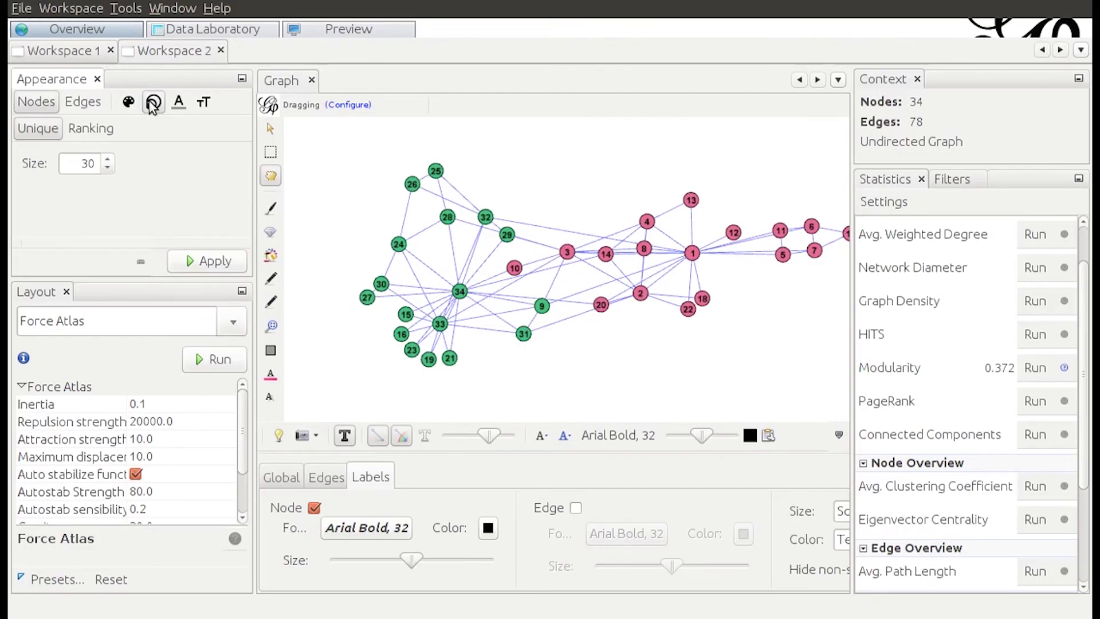
left_click(94, 131)
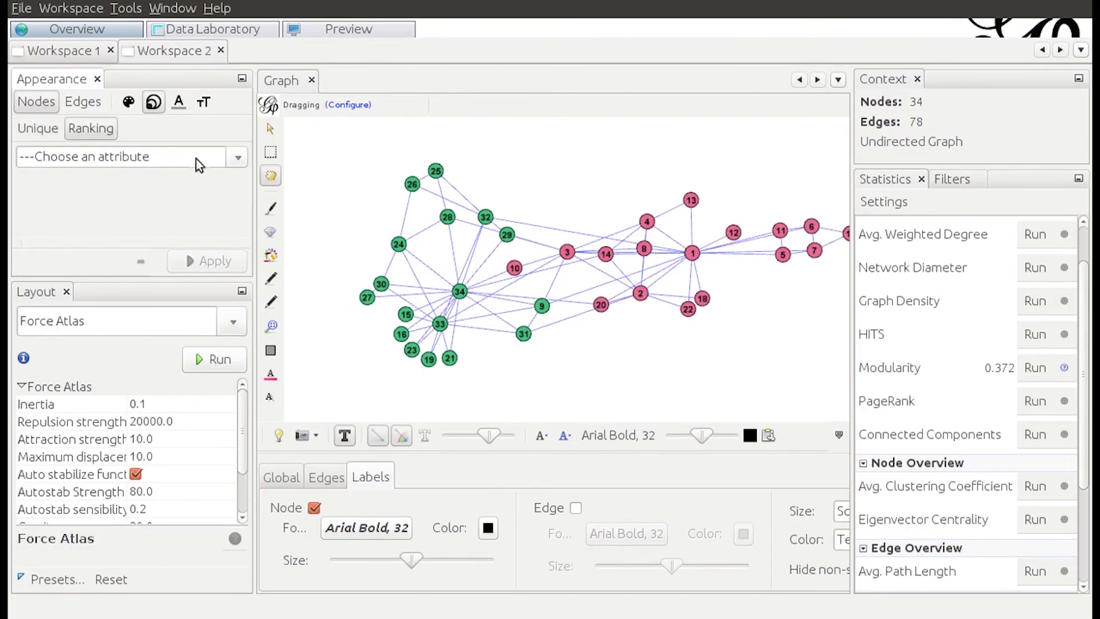
left_click(235, 157)
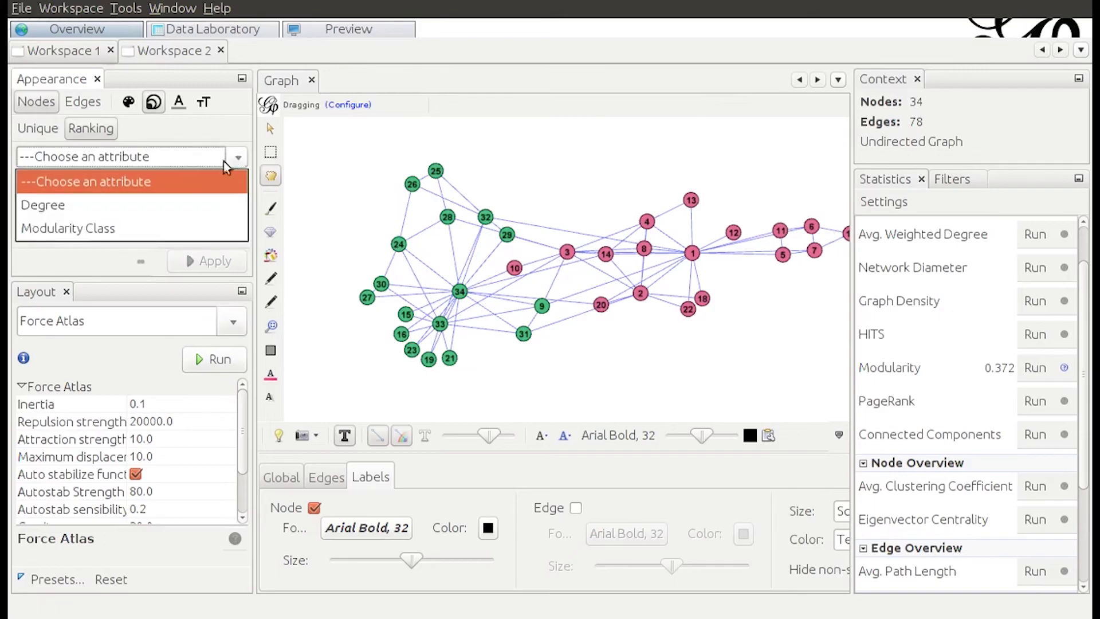
left_click(162, 204)
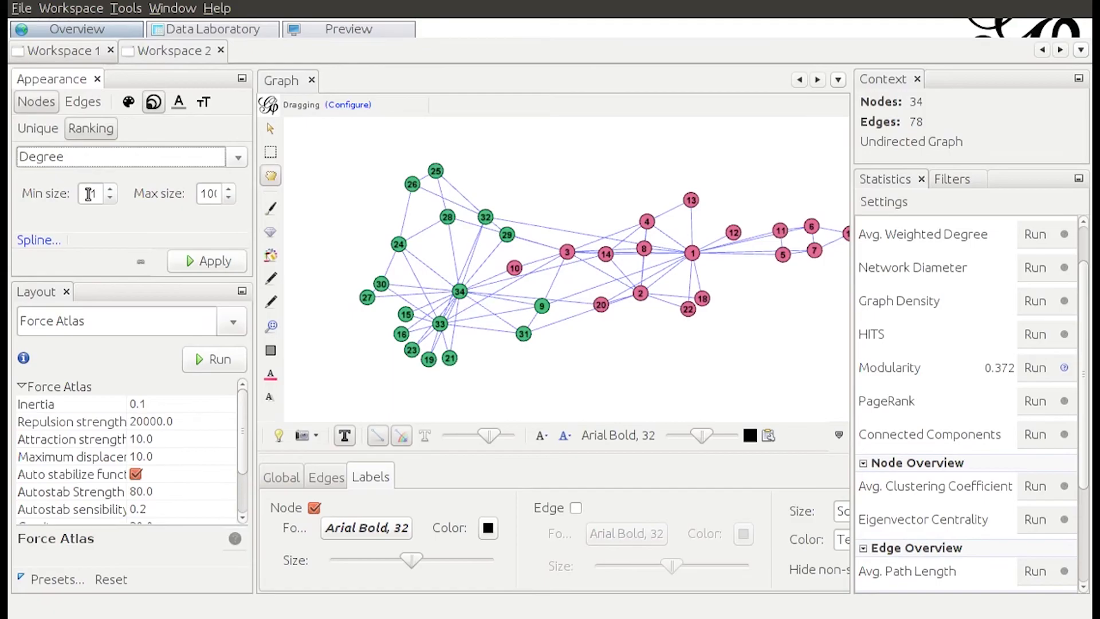
left_click(194, 267)
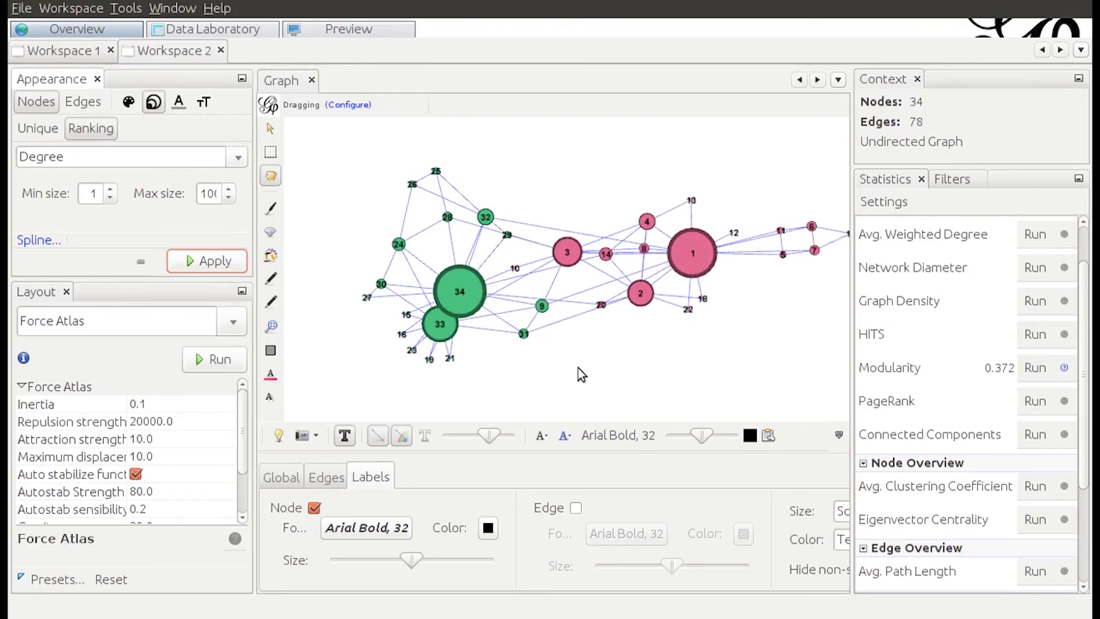
Run ForceAtlas 2 with Prevent Overlap, stopping it at iteration 204,756.
left_click(236, 320)
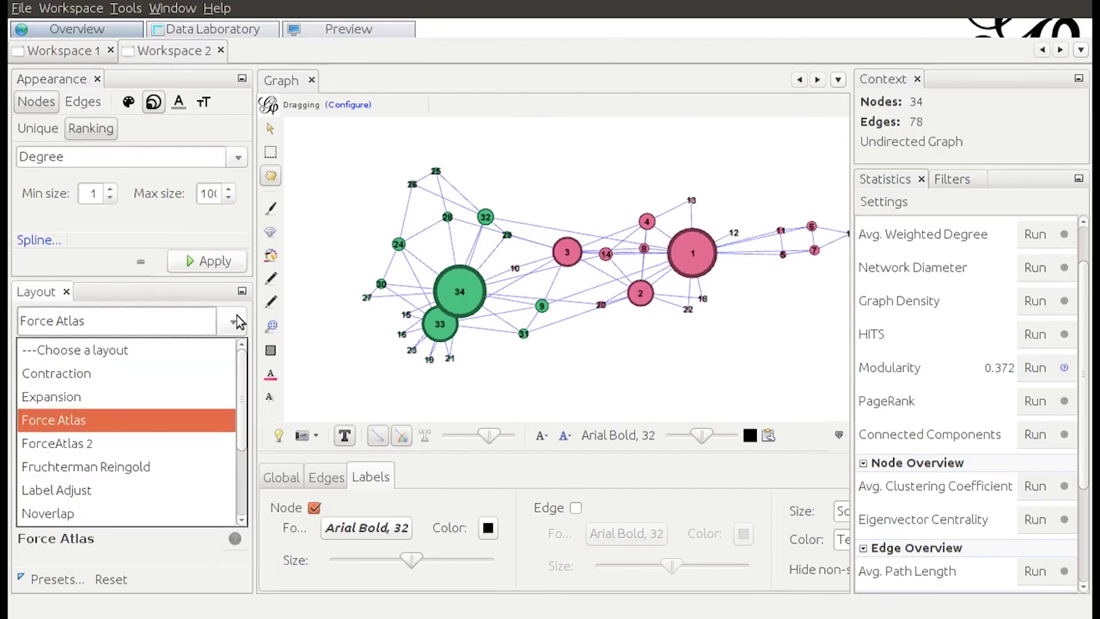
left_click(182, 444)
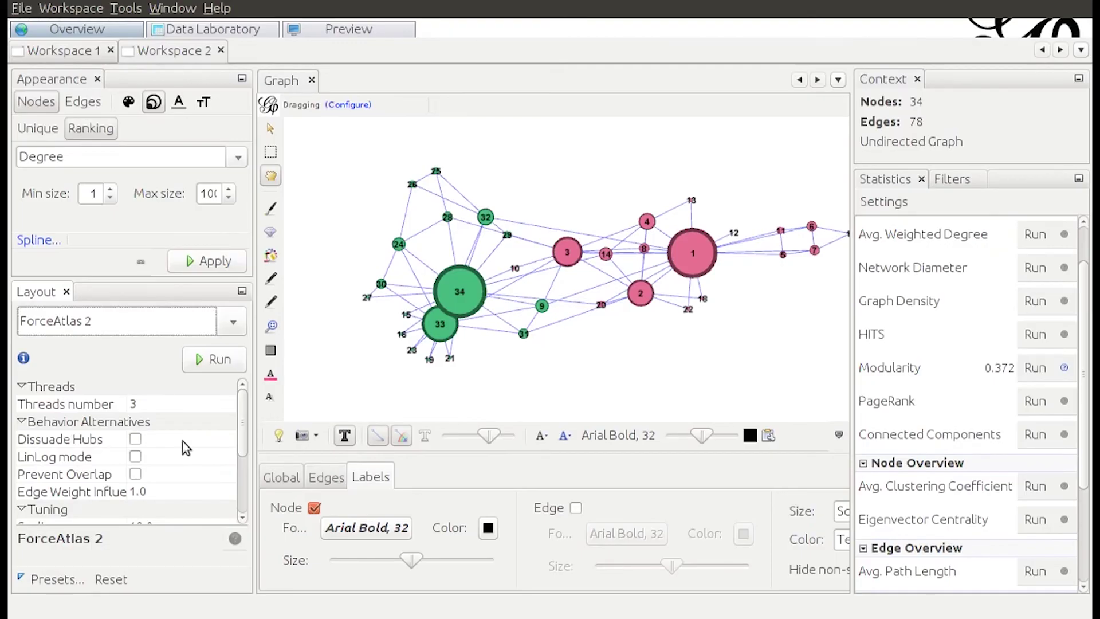
left_click(135, 475)
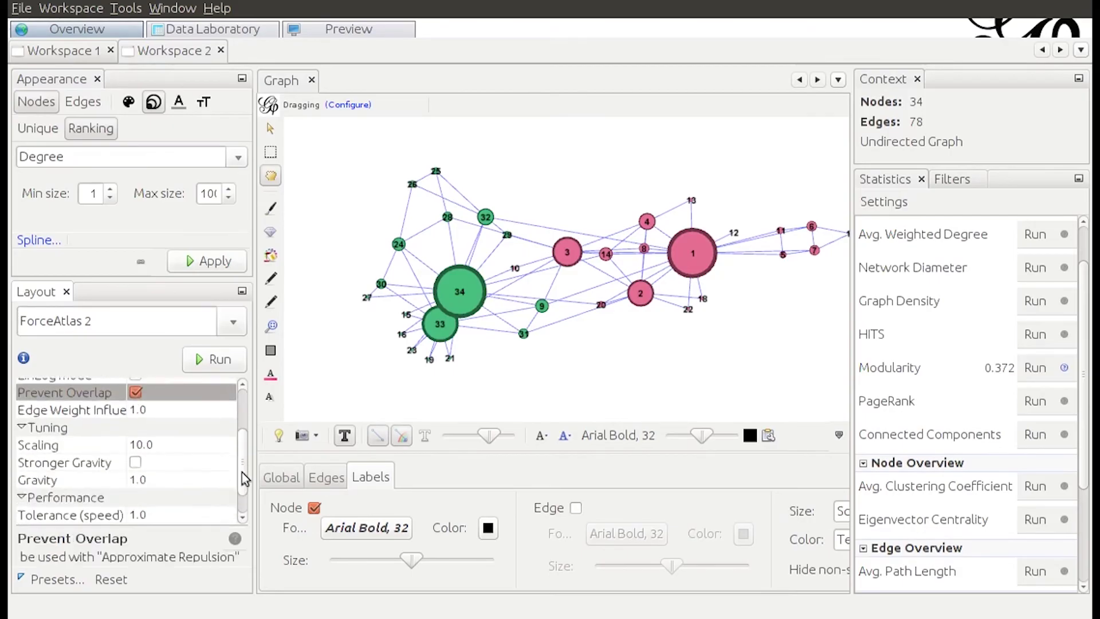
mouse_move(242, 441)
left_mouse_down()
mouse_move(242, 488)
mouse_move(251, 412)
left_mouse_up()
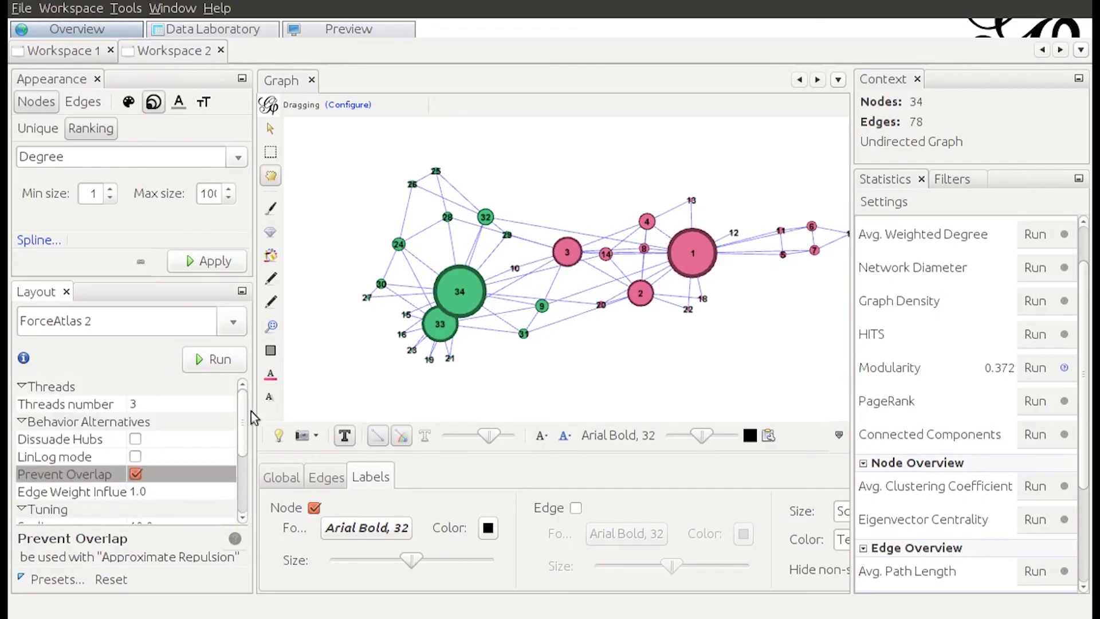
left_click(223, 363)
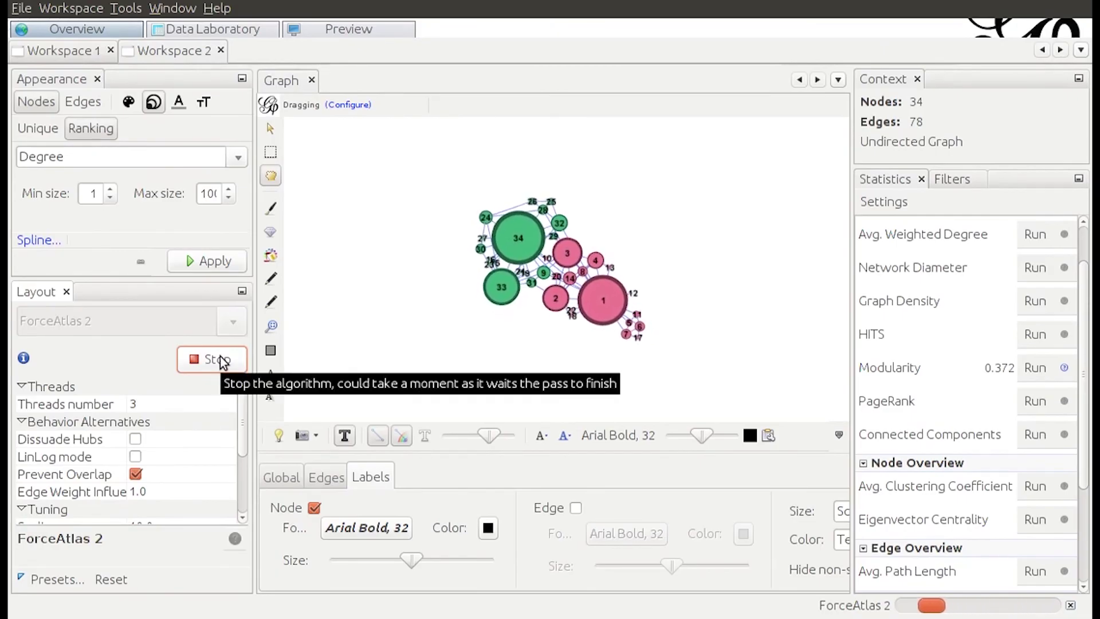
left_click(221, 361)
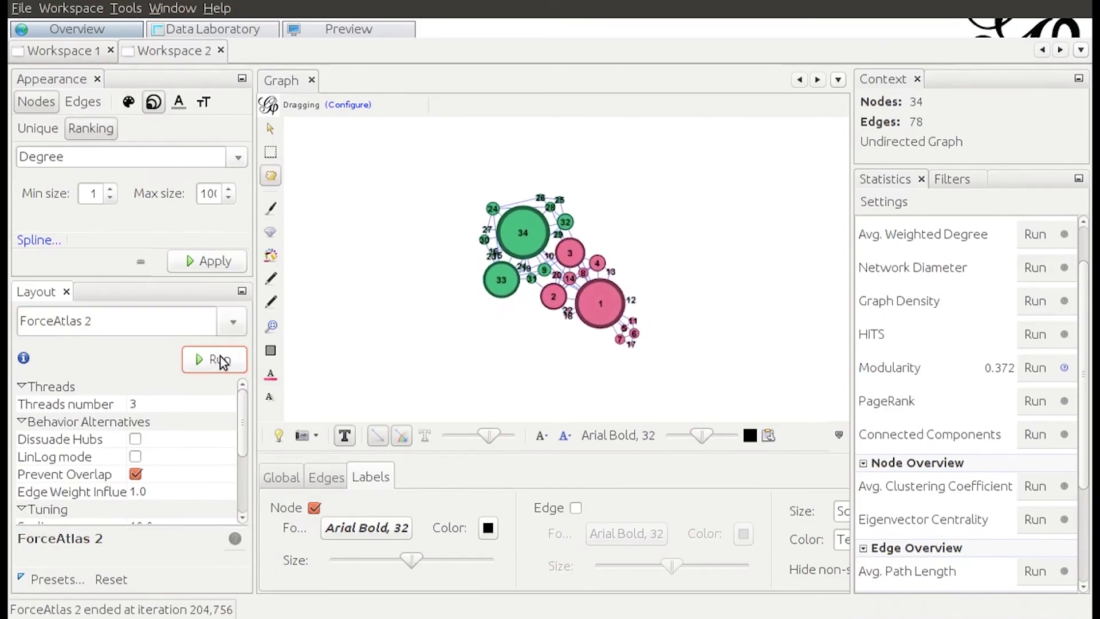
left_click(232, 325)
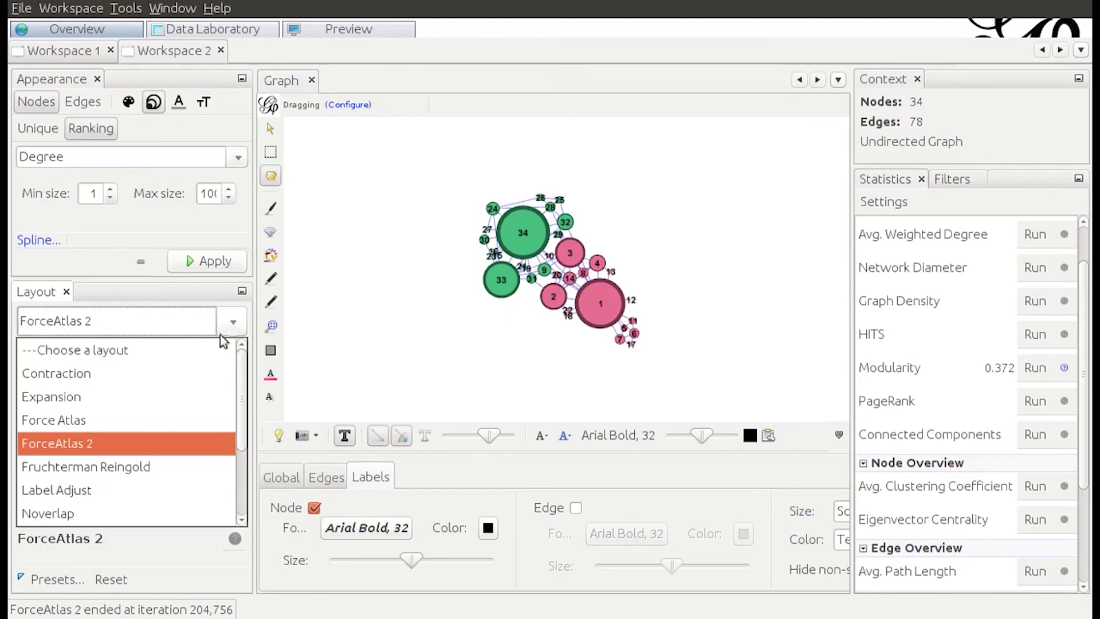
Run Force Atlas briefly, then stop it once the communities spread apart.
left_click(170, 418)
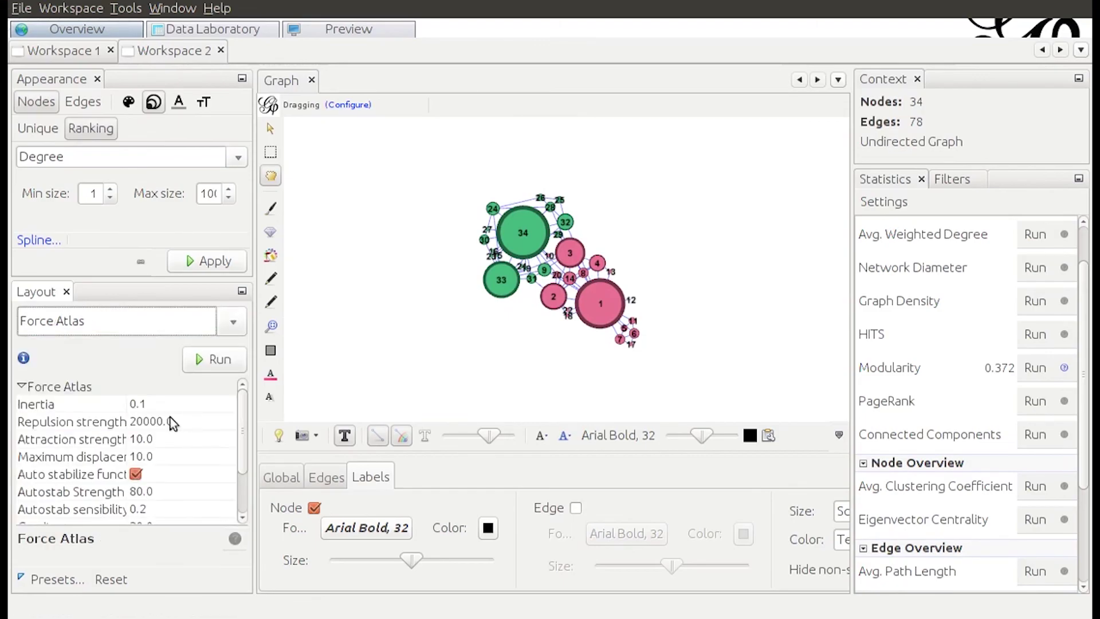
left_click(218, 363)
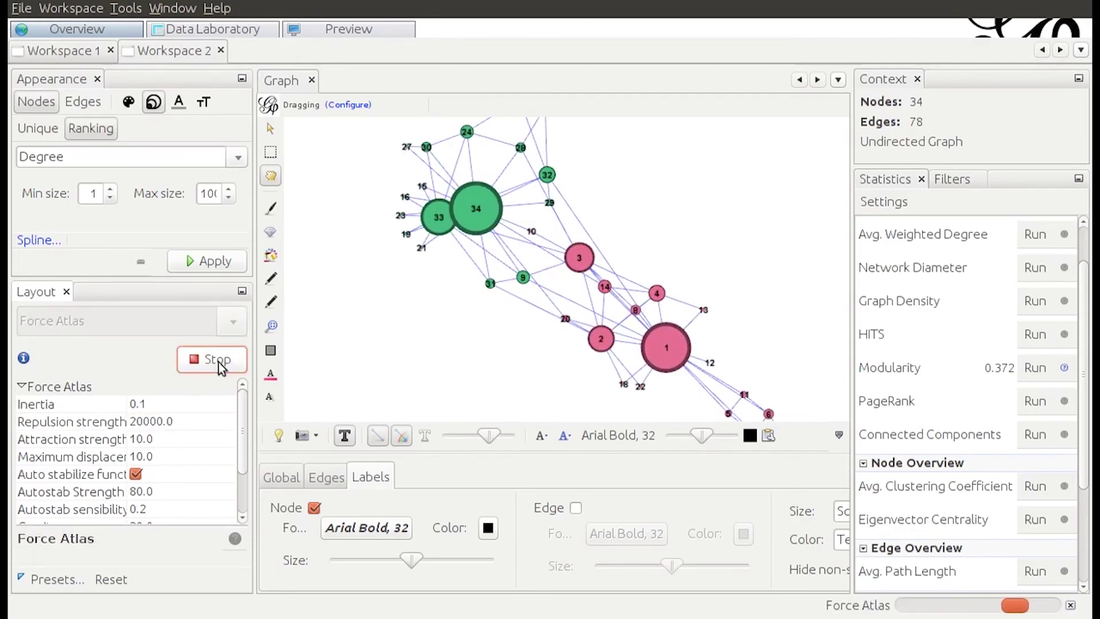
left_click(218, 362)
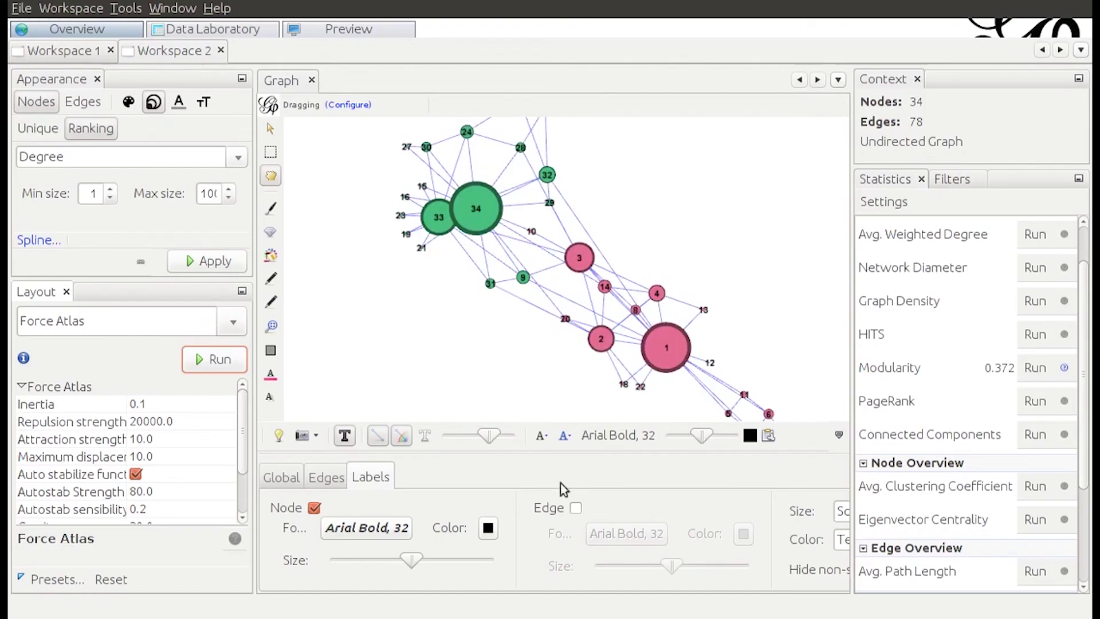
Enlarge the node labels slightly and zoom out to fit the whole network.
left_click_drag(412, 559, 462, 562)
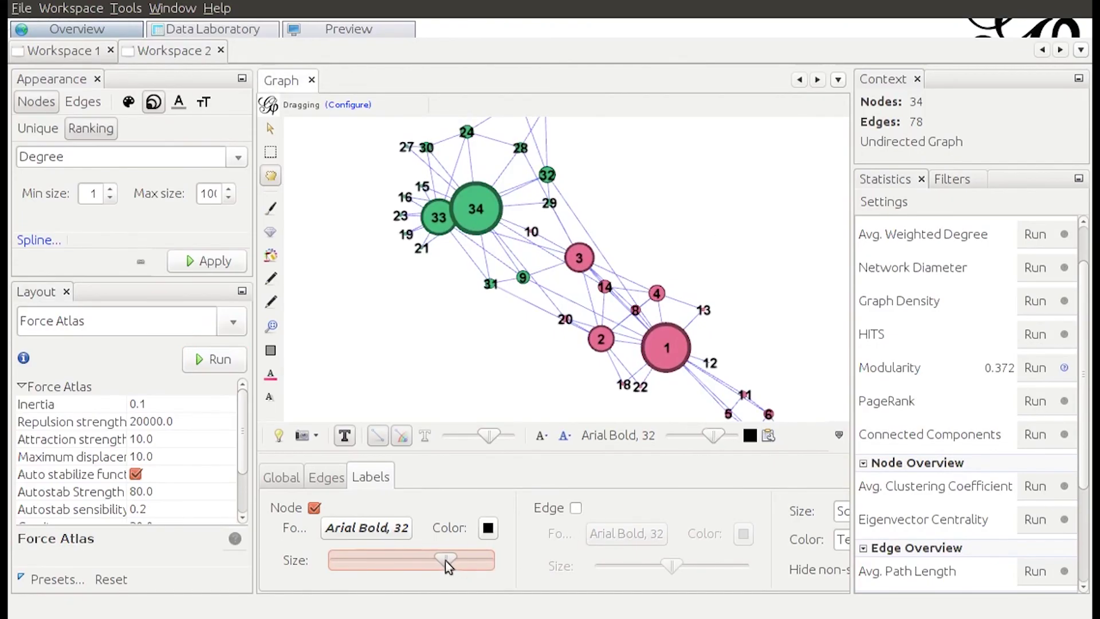
left_click_drag(461, 563, 431, 562)
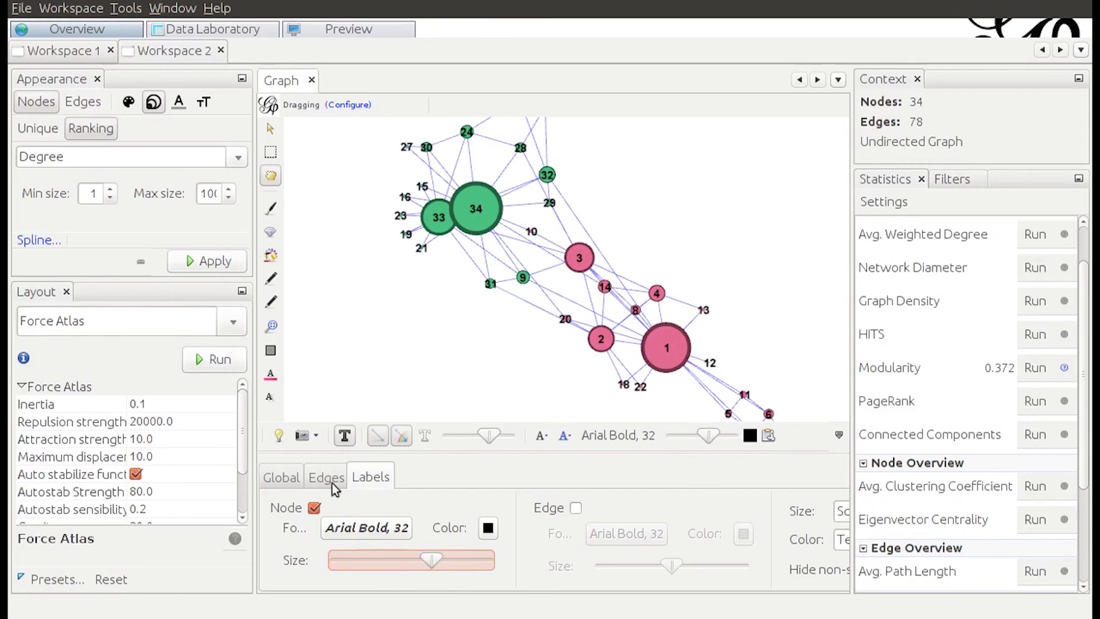
left_click(287, 476)
left_click_drag(475, 531, 476, 532)
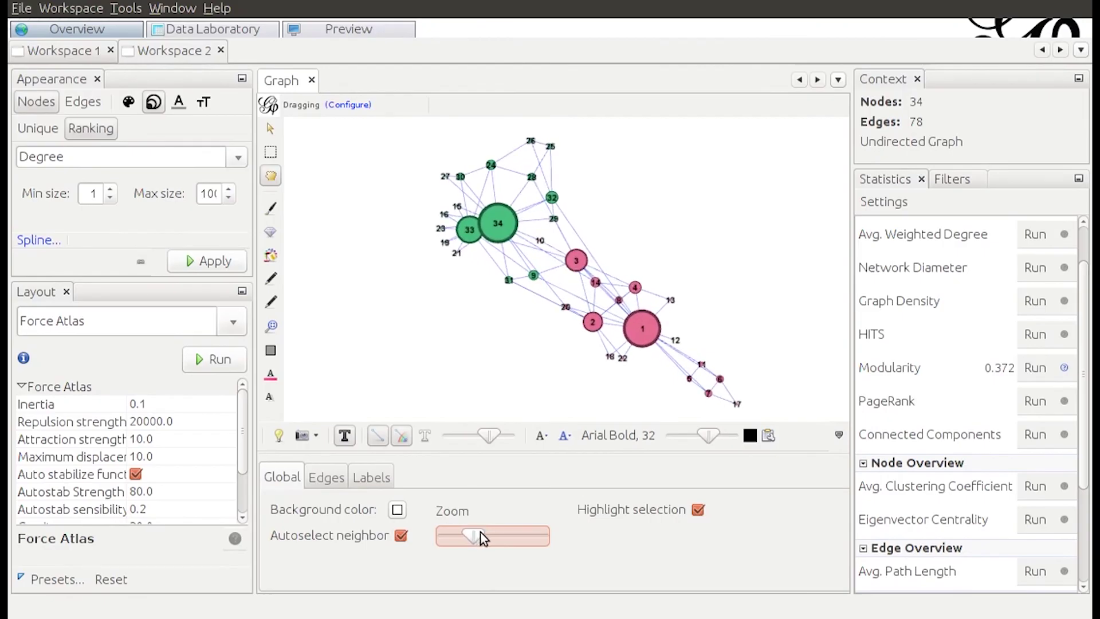
left_click(229, 32)
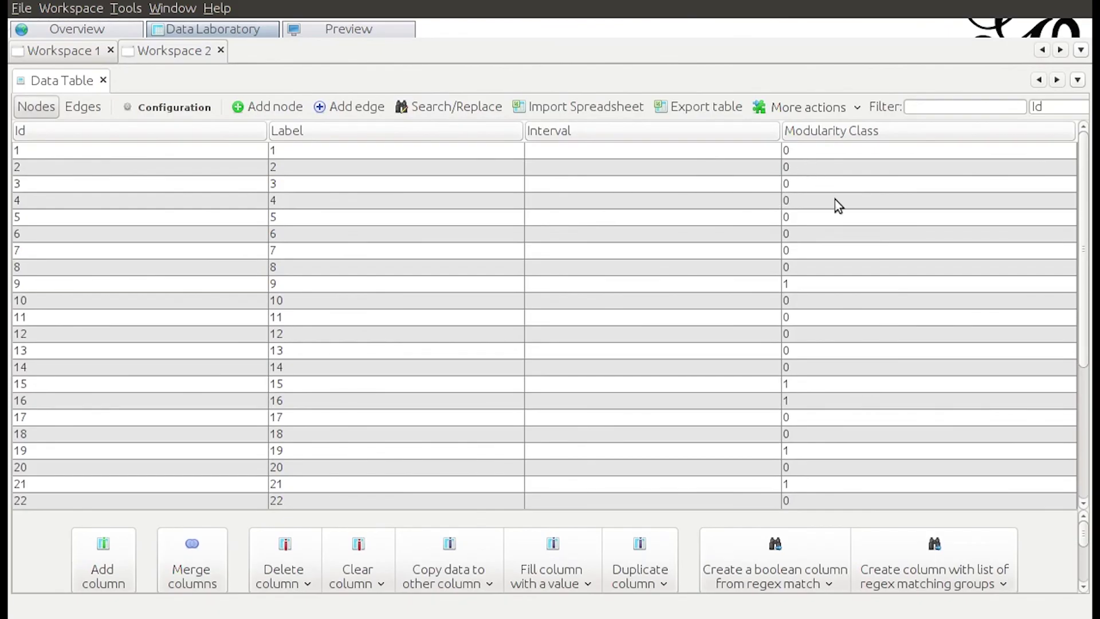
scroll(834, 204, "down", 3)
scroll(834, 204, "down", 1)
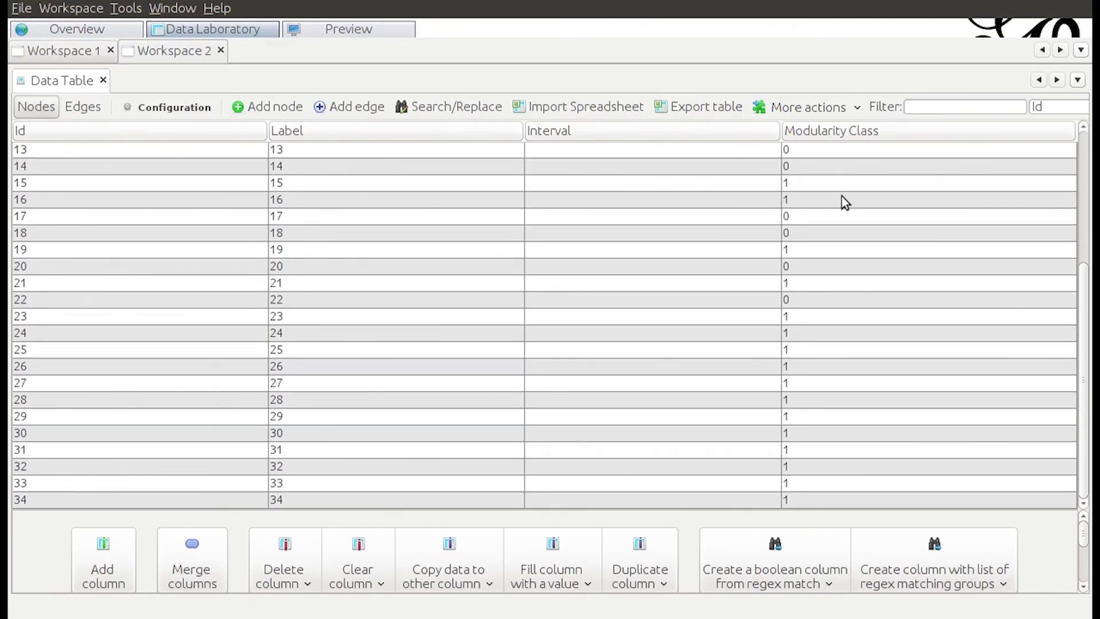
scroll(841, 196, "up", 4)
Switch to Preview and refresh the network preview render.
left_click(353, 32)
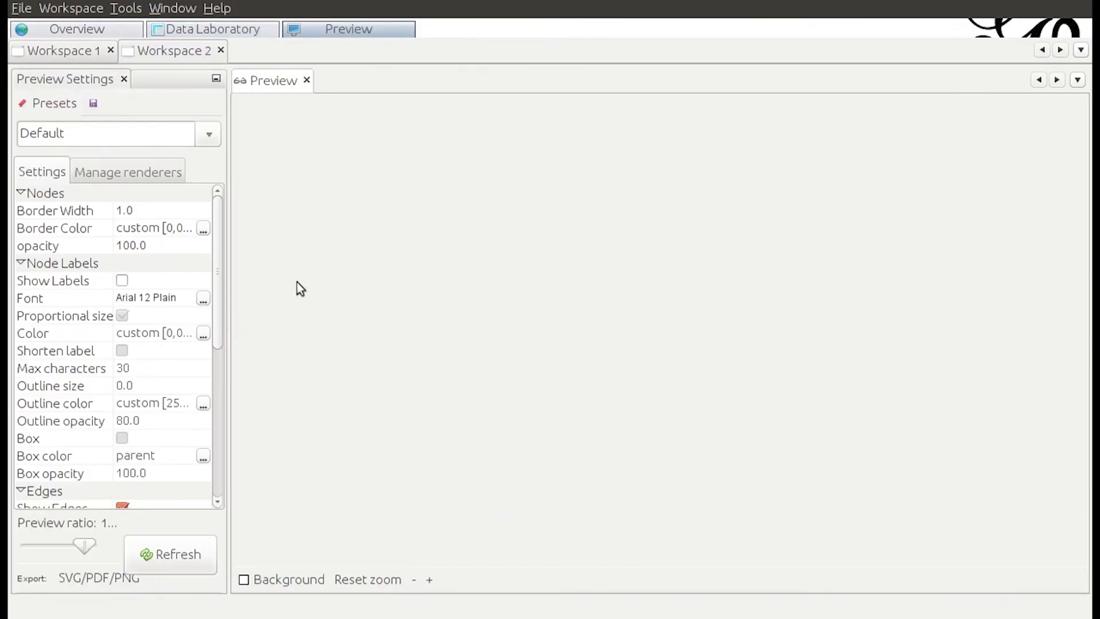
left_click(189, 560)
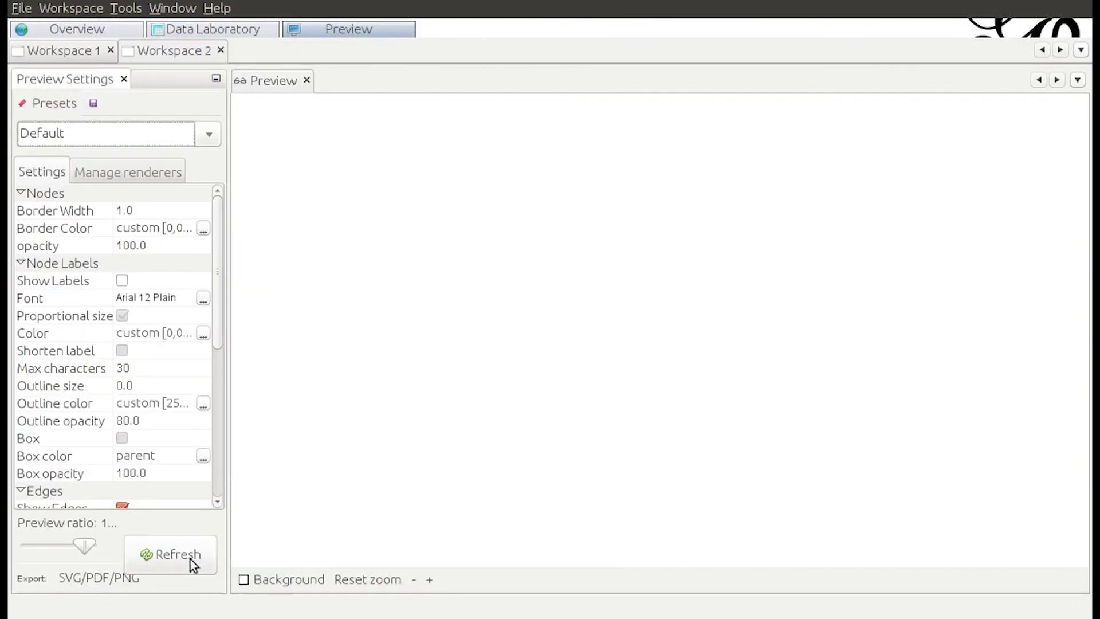